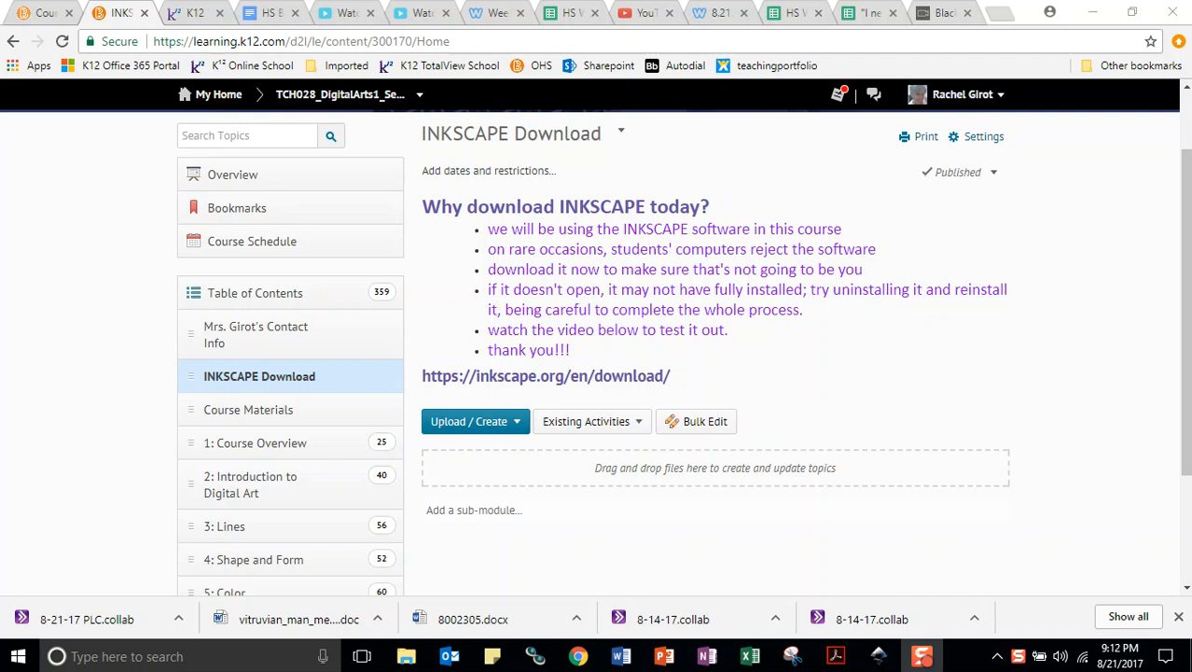
Follow the Inkscape download link on the course page and choose the Windows release of version 0.92.2
left_click(518, 376)
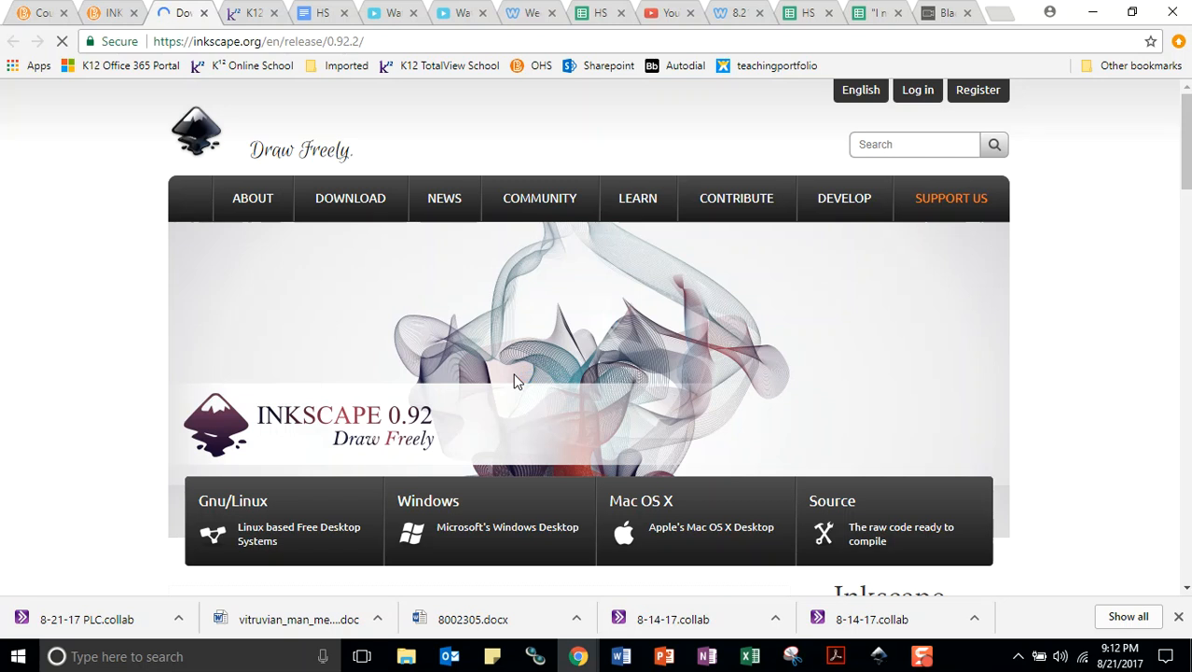
mouse_move(368, 216)
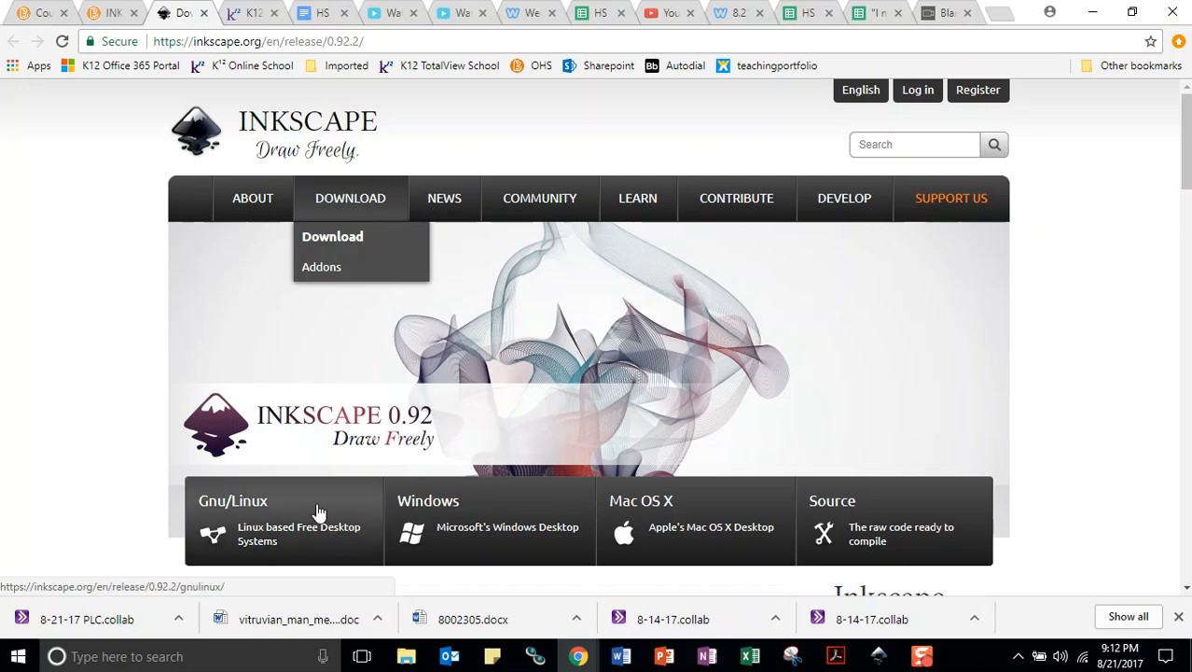
left_click(455, 511)
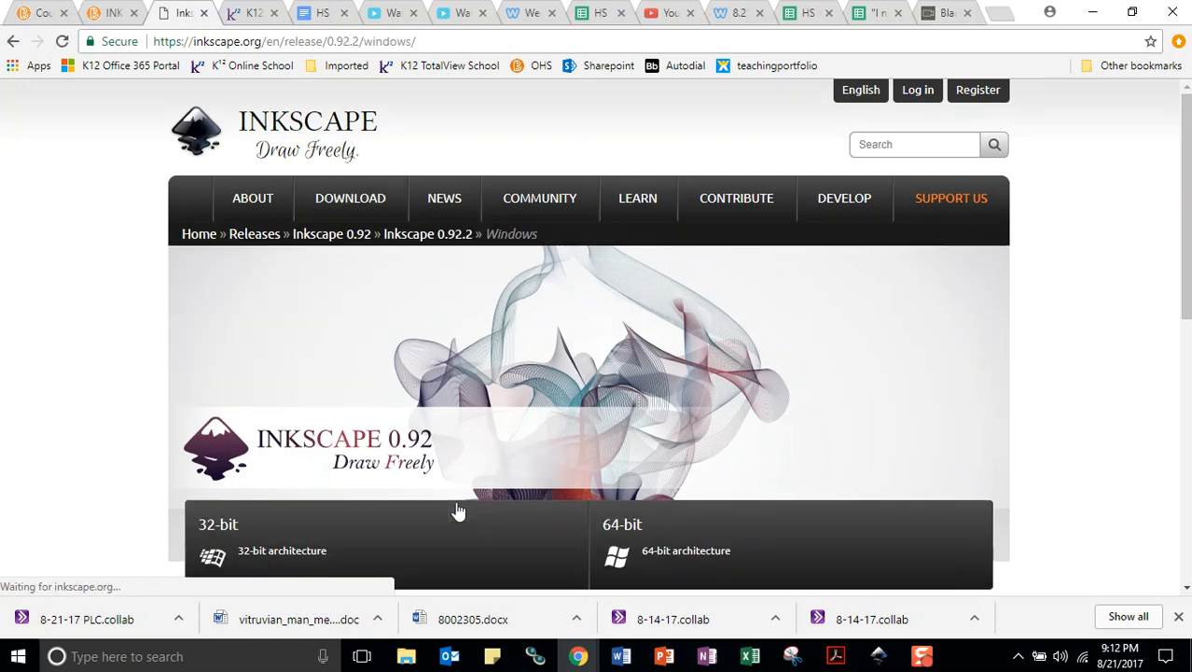
Review the Windows download notes and choose the 32-bit architecture
scroll(565, 401, "down", 1)
scroll(565, 401, "down", 1)
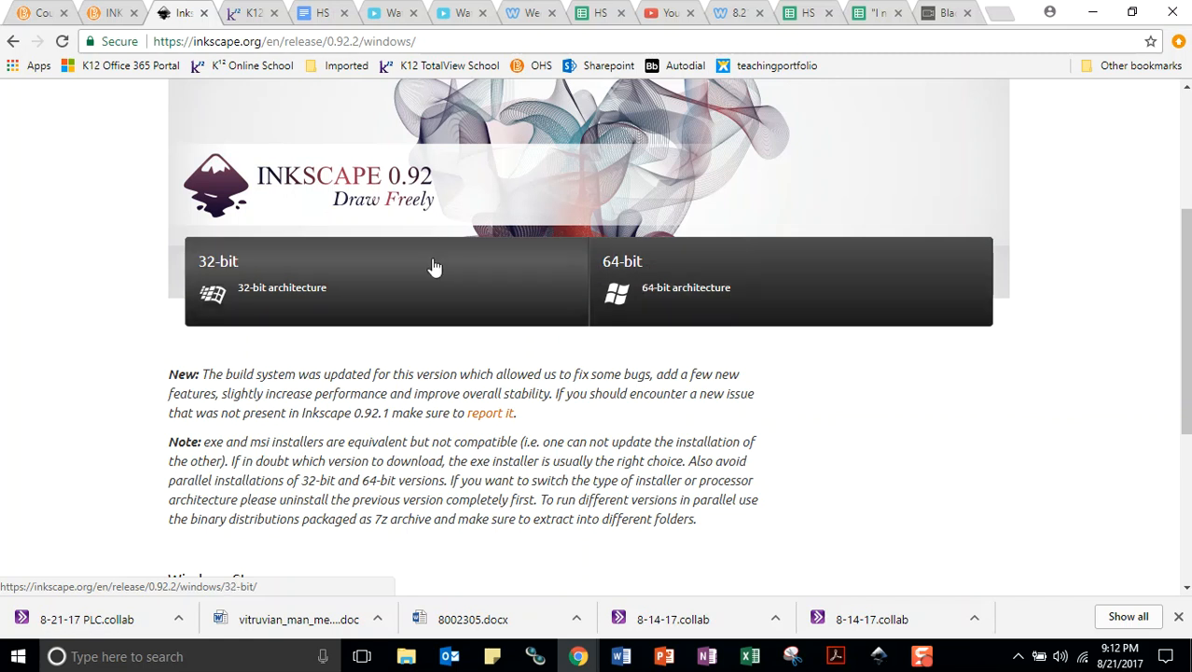
scroll(329, 285, "down", 1)
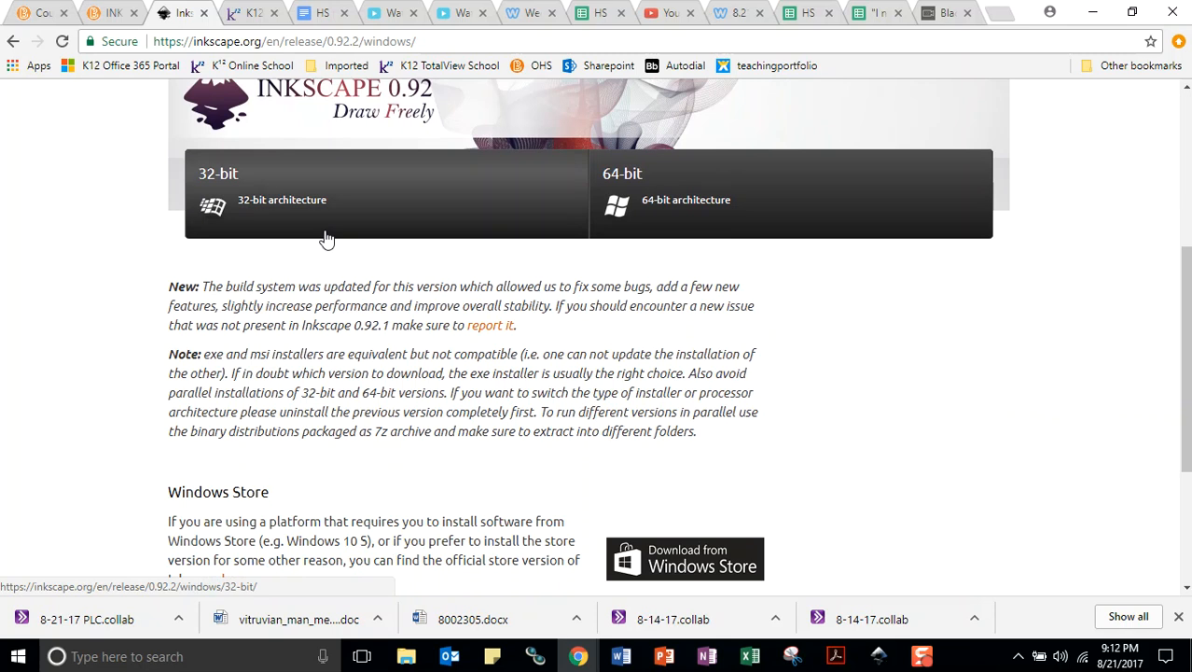
scroll(326, 239, "down", 3)
scroll(318, 230, "up", 3)
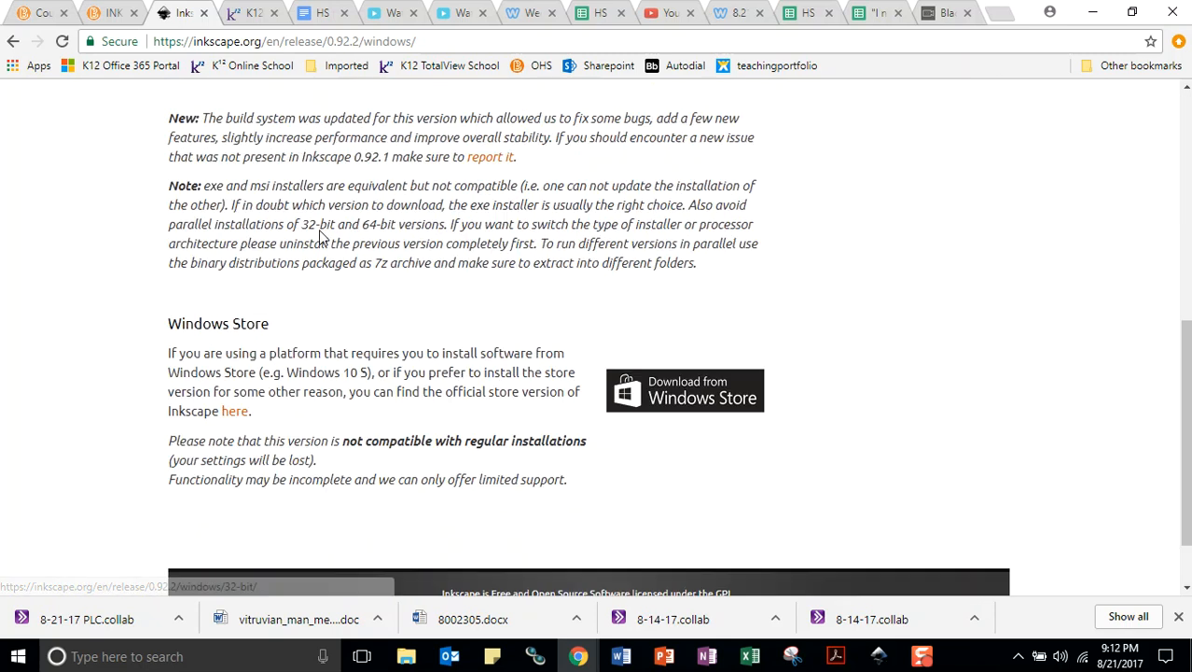
left_click(266, 222)
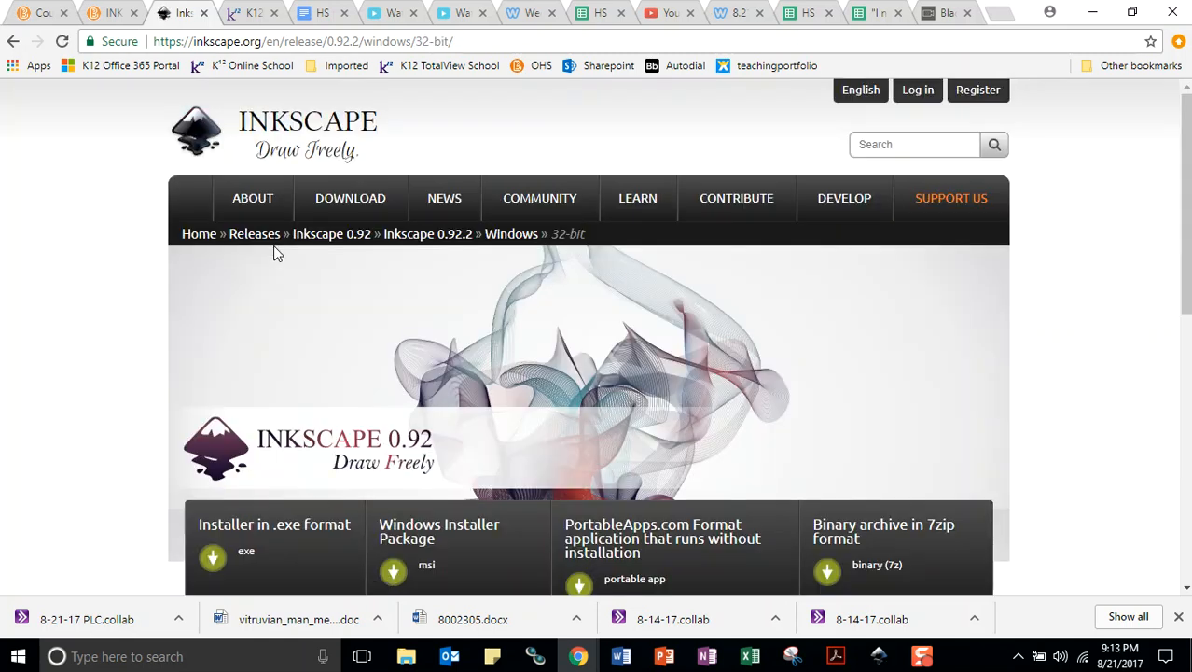
Download the 32-bit installer in .exe format and open the downloaded inkscape-0.92.2-x86.exe
scroll(364, 267, "down", 2)
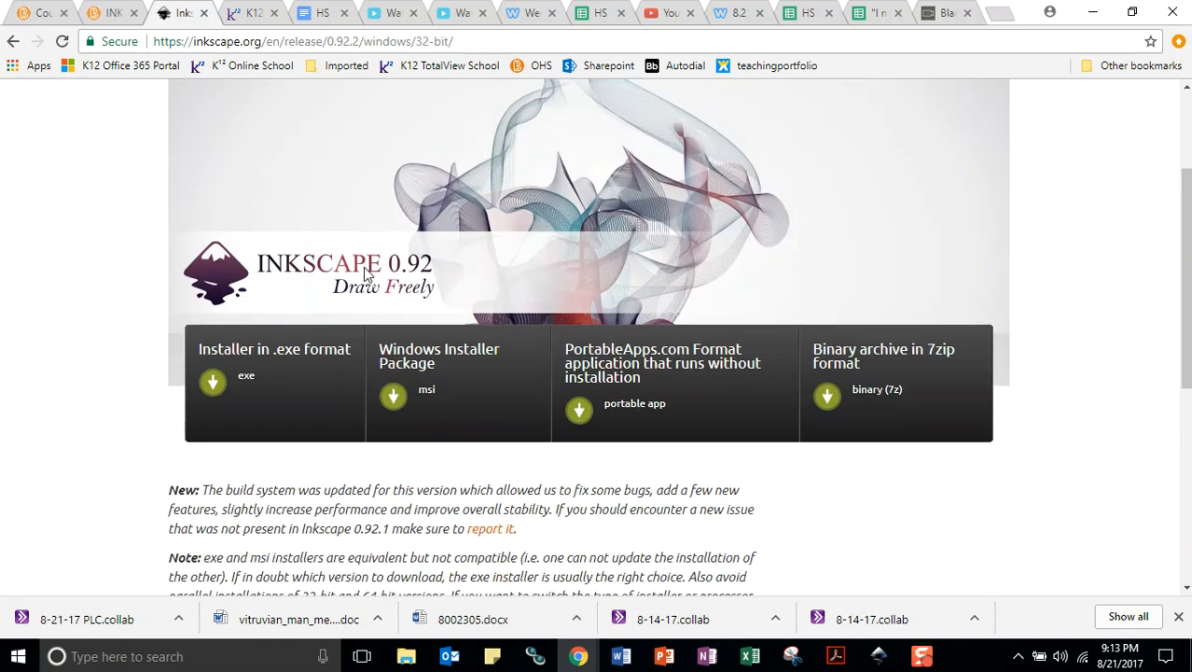
left_click(241, 365)
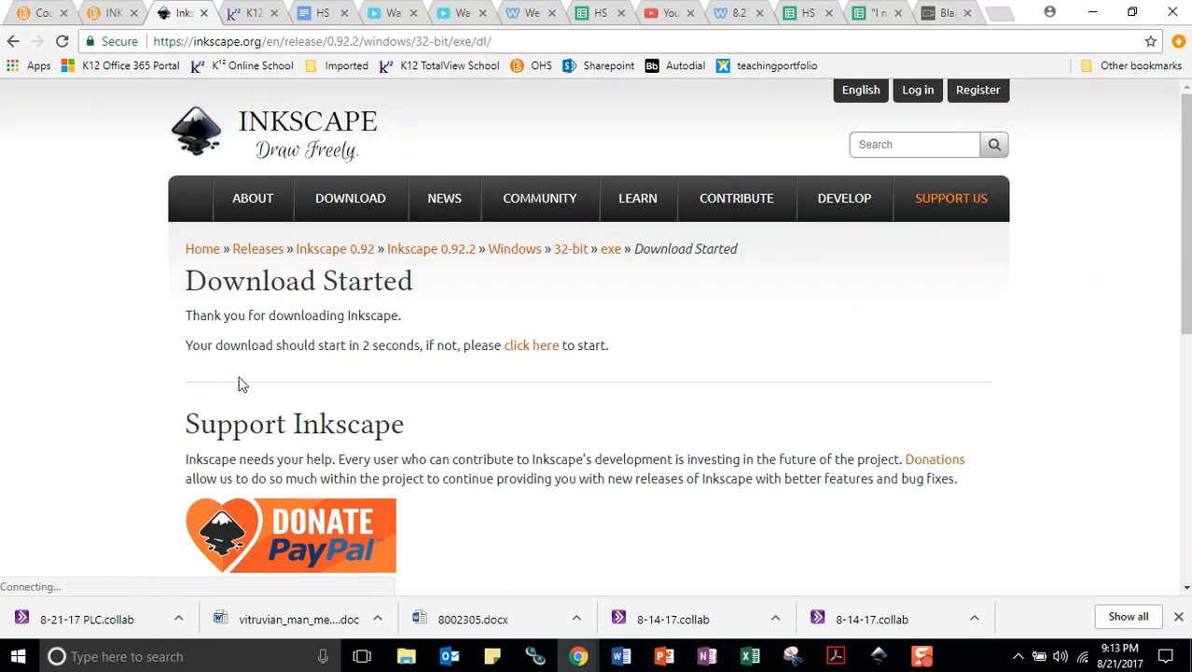
scroll(492, 367, "down", 1)
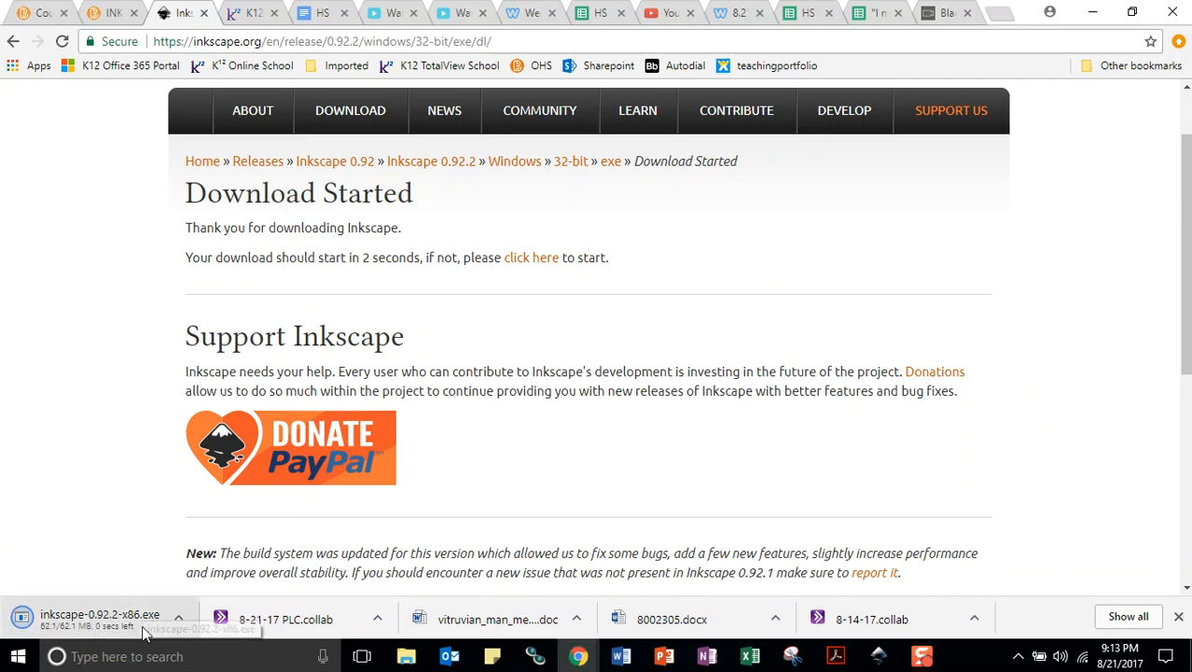
left_click(79, 622)
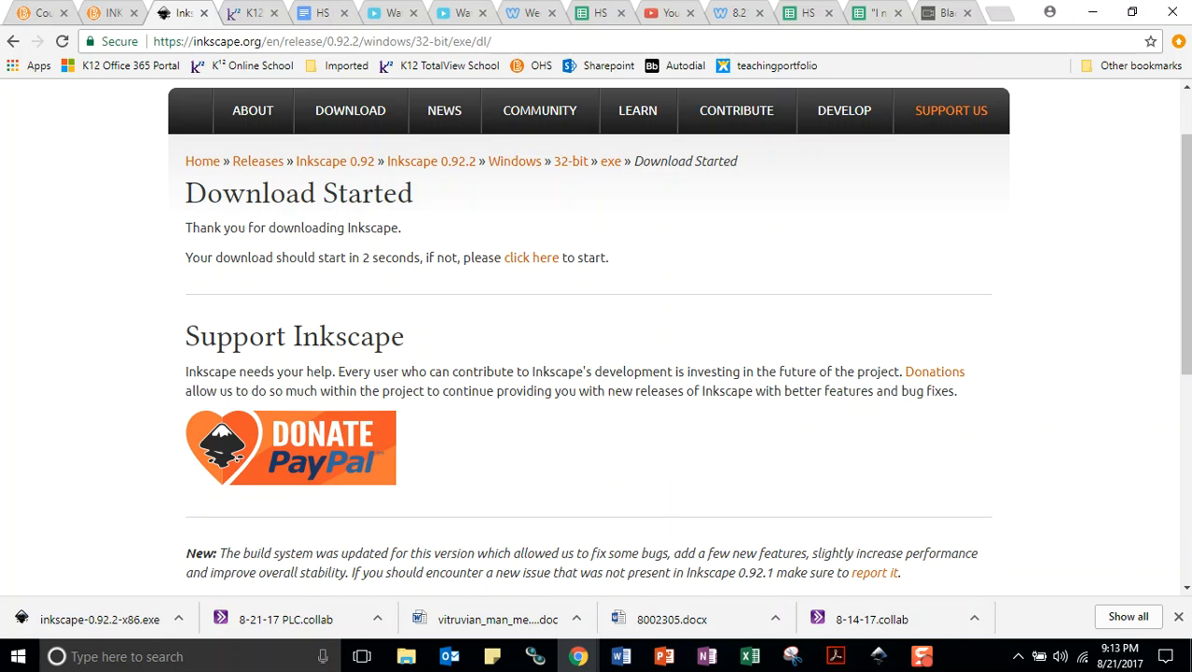
Go to the Windows desktop and search the computer for the installed inkscape app
left_click(1189, 657)
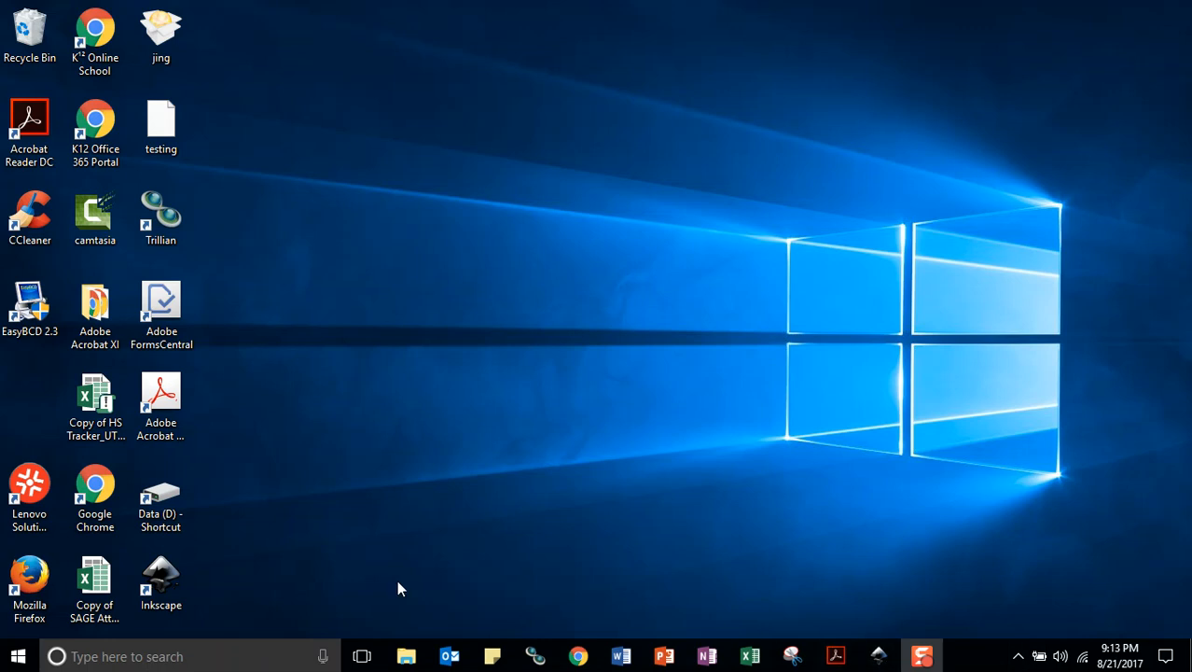
left_click(144, 662)
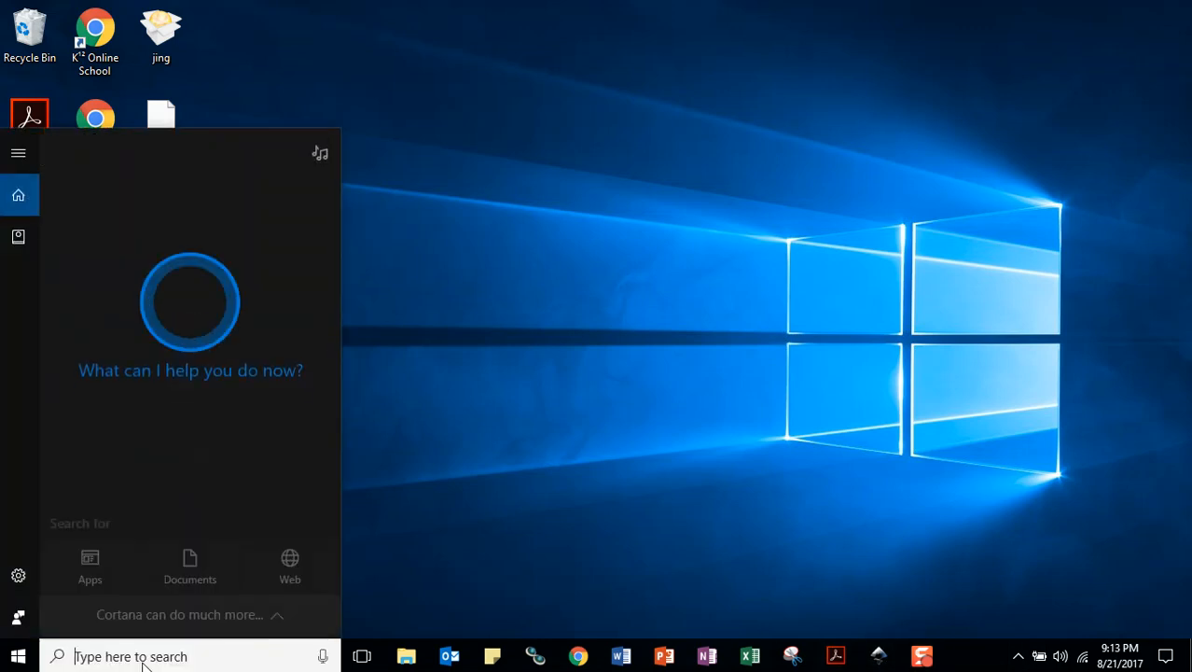
type("inksccape")
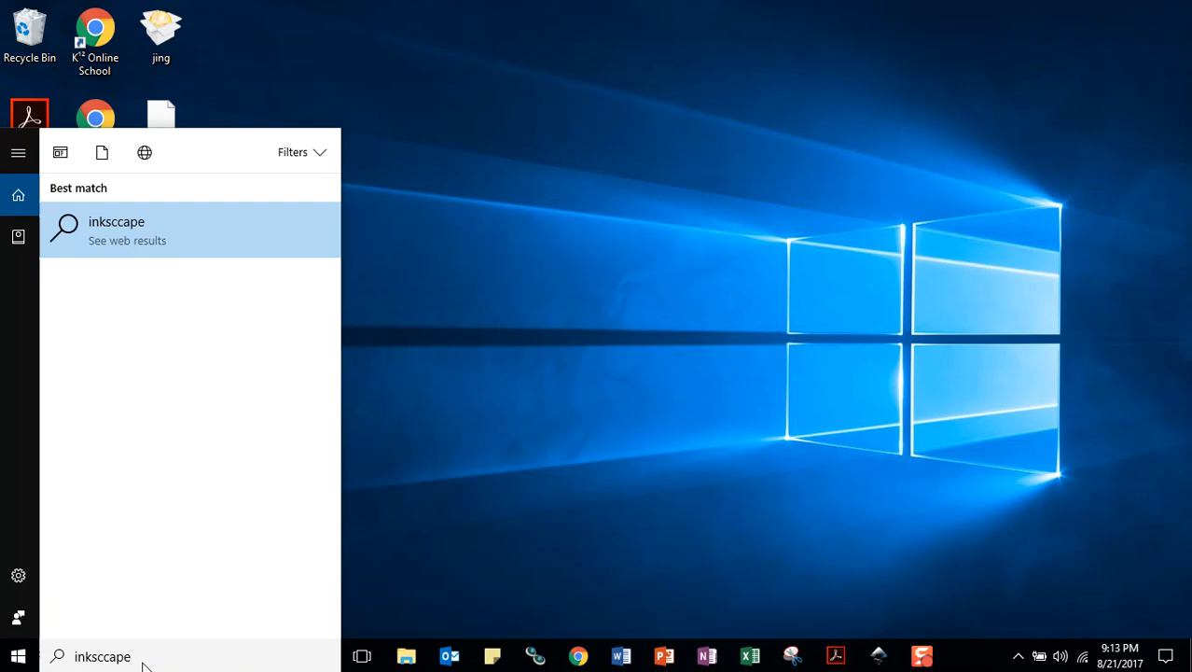
key("BackSpace")
key("BackSpace")
key("BackSpace")
key("BackSpace")
type("ape")
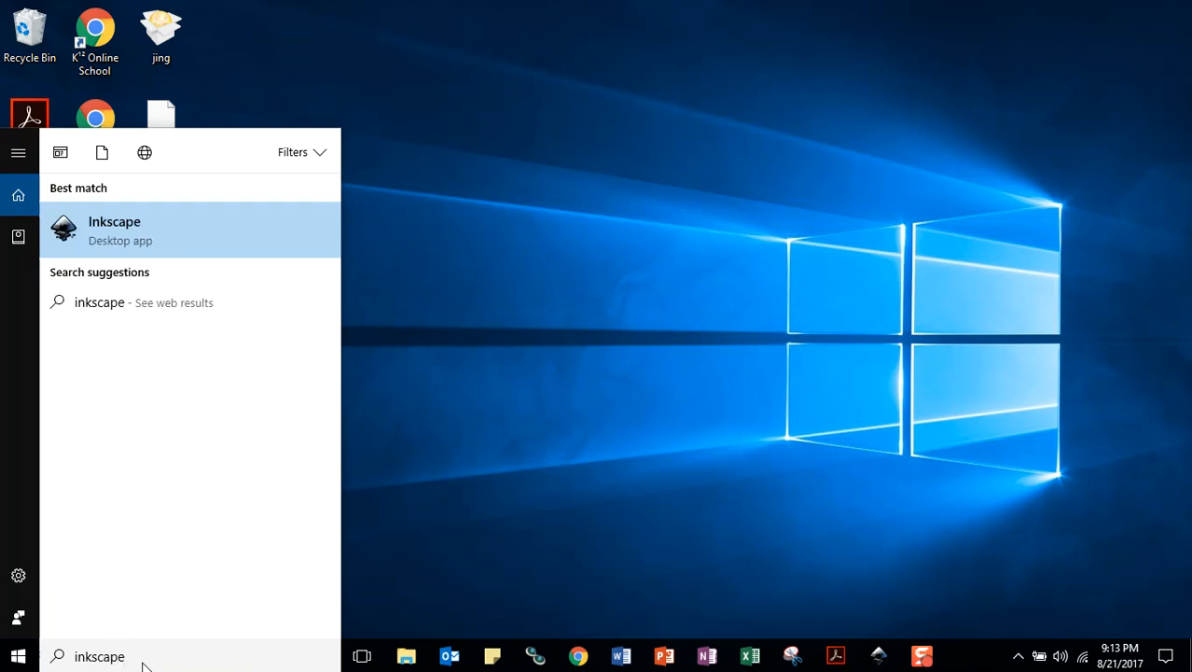
left_click(546, 230)
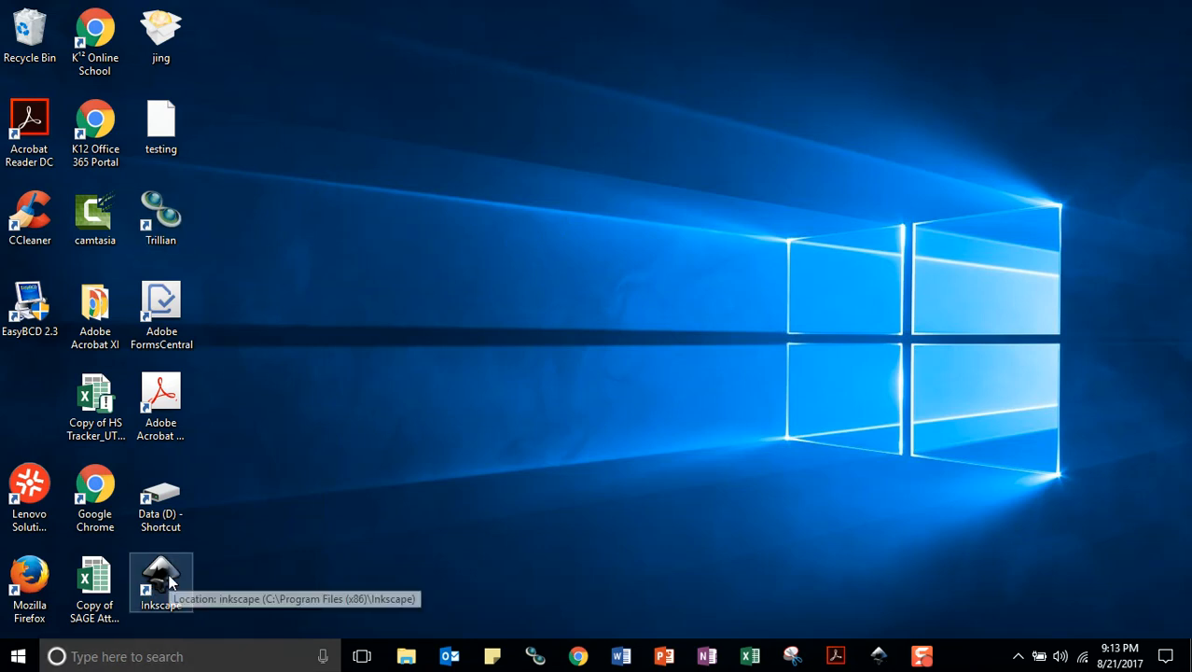
Launch Inkscape with a blank document and activate the Rectangle tool
left_click(878, 654)
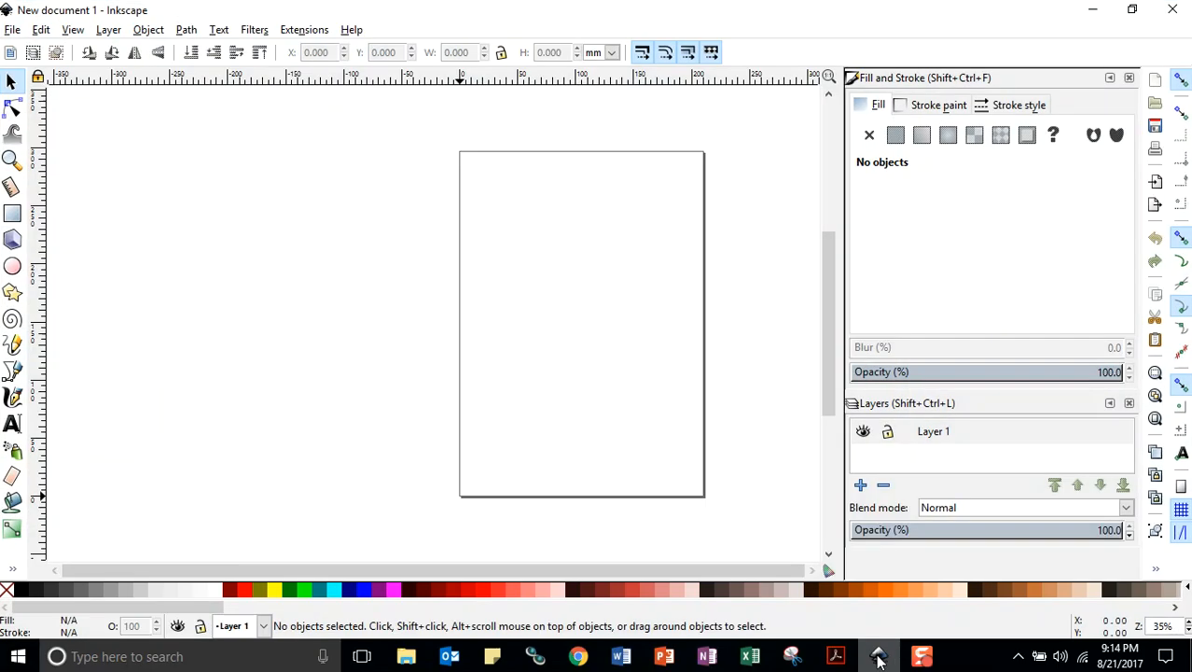
left_click(13, 31)
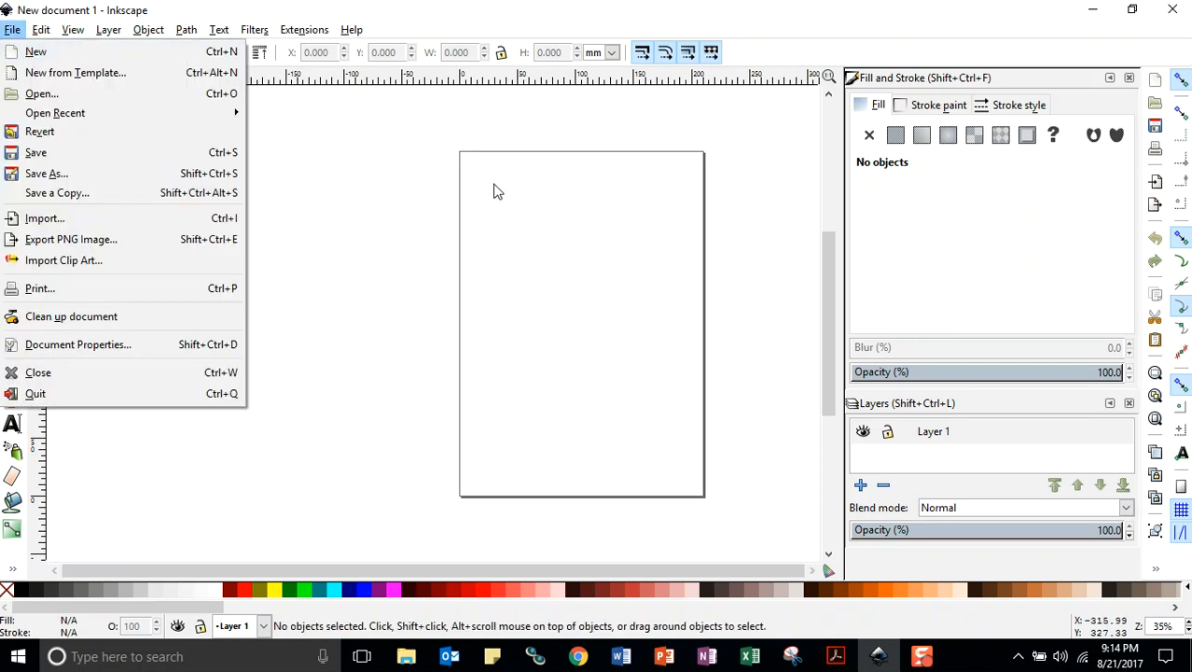
left_click(531, 180)
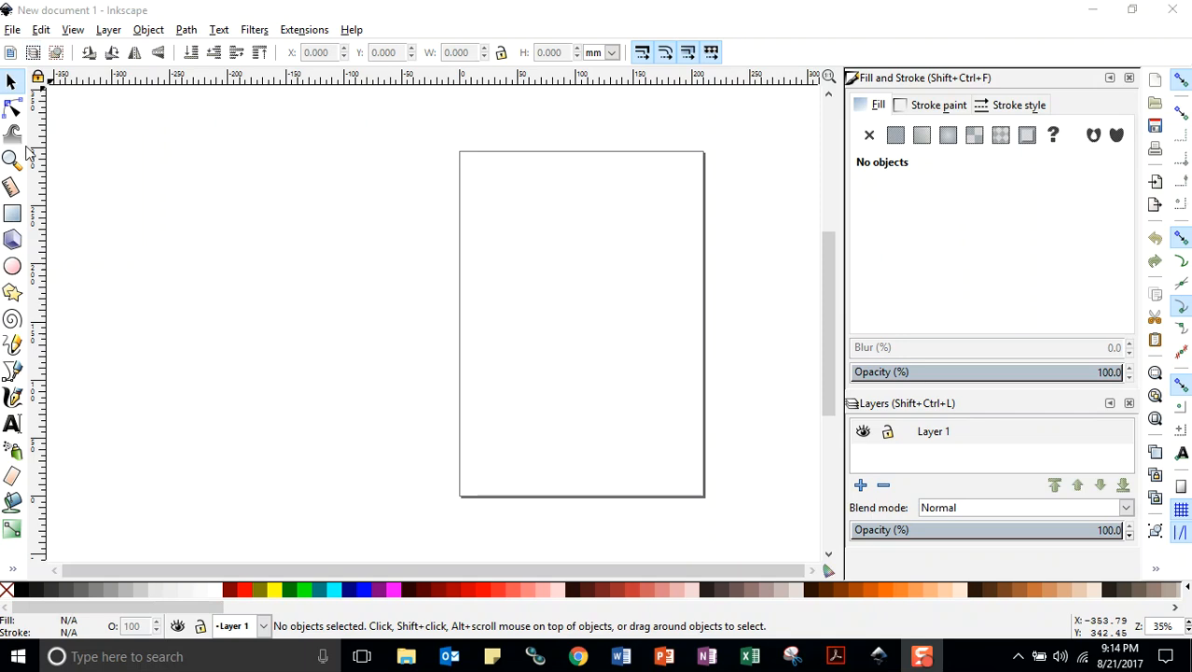
left_click(12, 214)
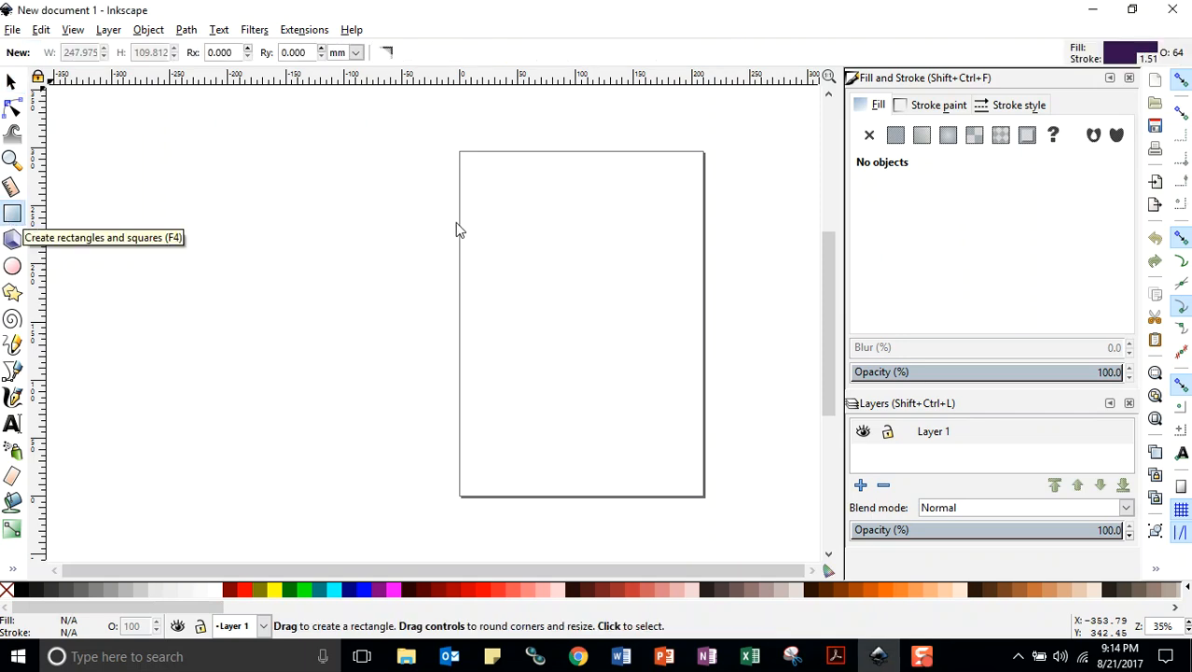
Save the blank document as "testing inkscape" in Inkscape SVG format, in the 1 Blackboard folder inside Downloads
left_click(12, 31)
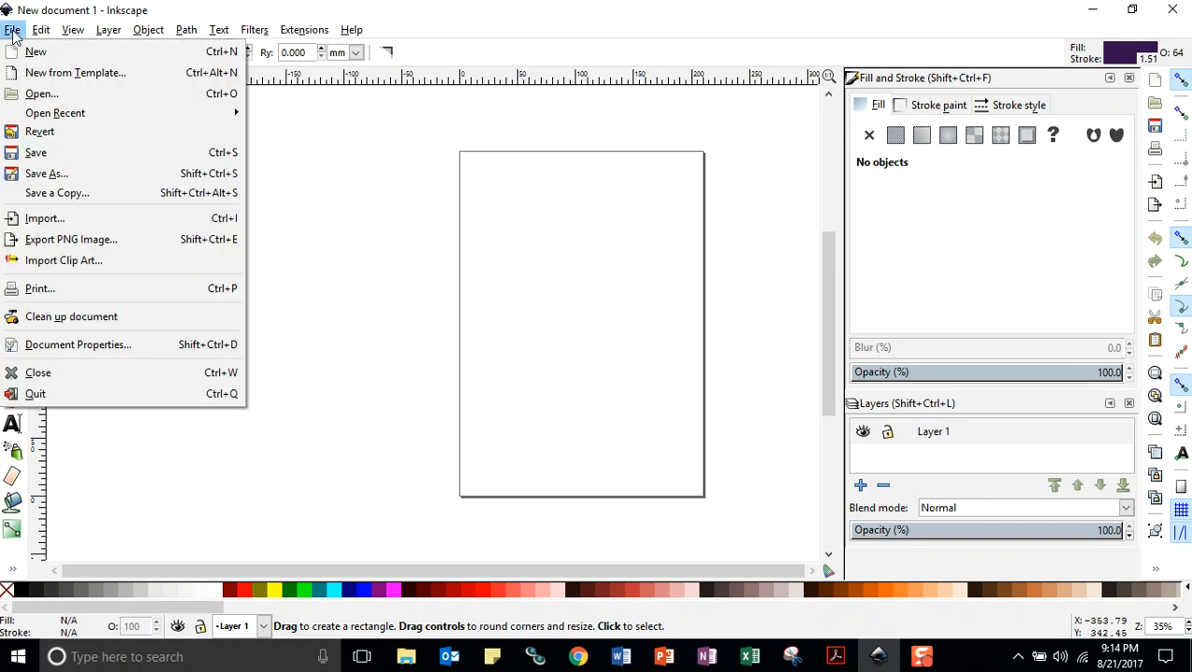
left_click(42, 175)
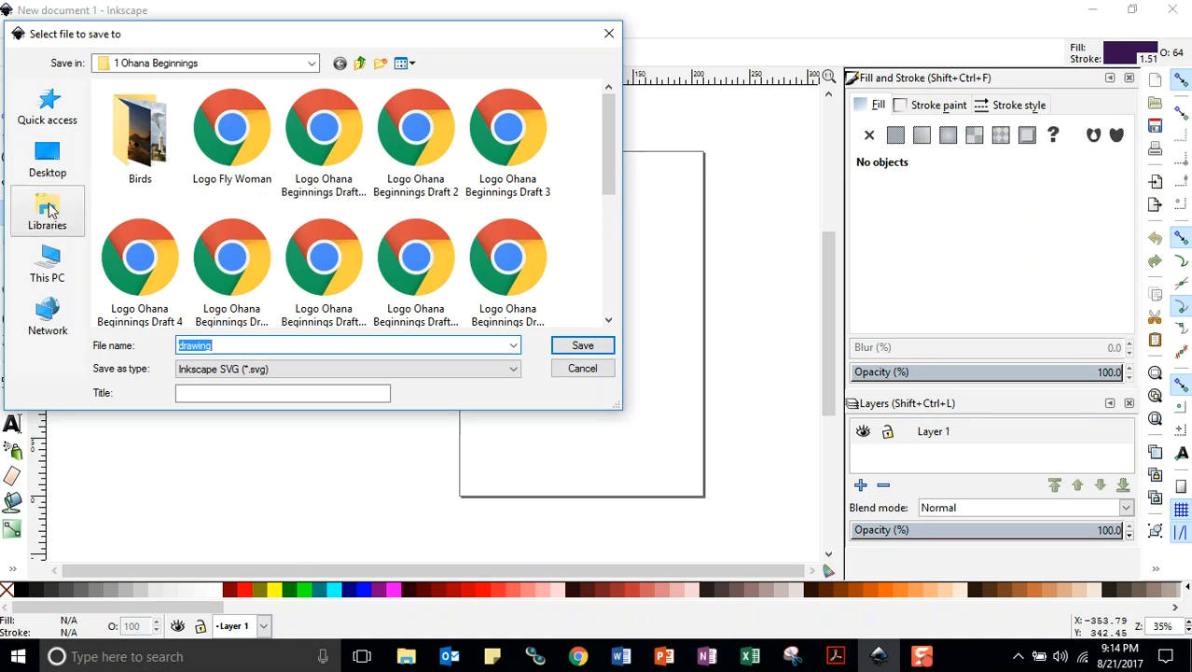
left_click(50, 267)
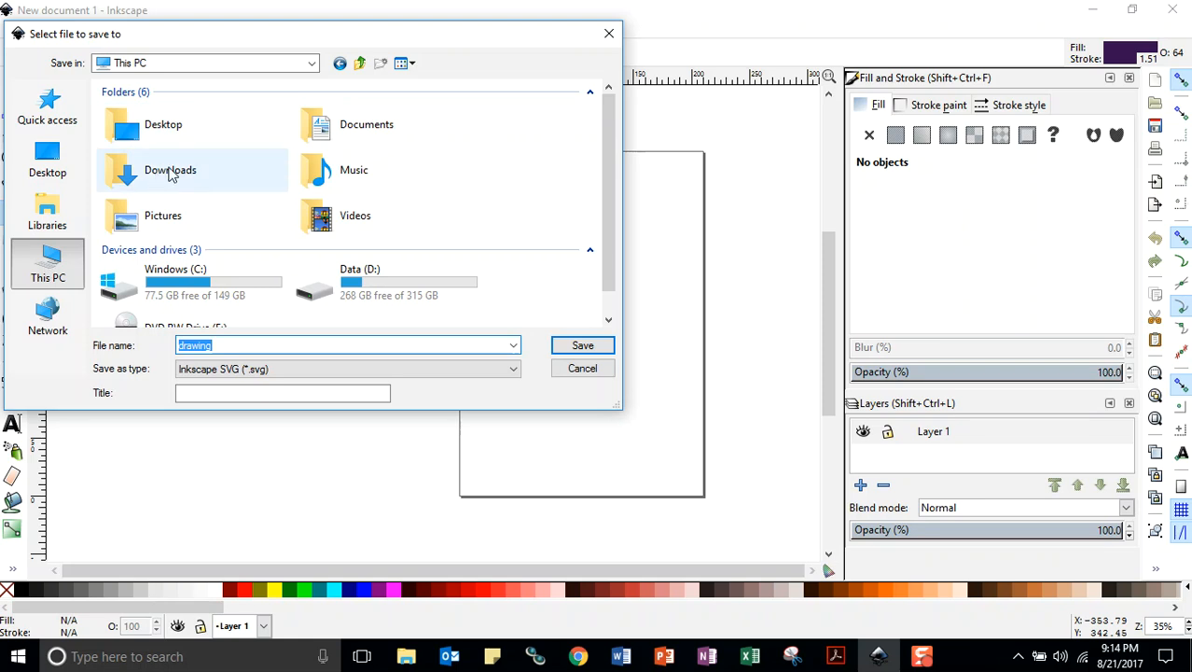
double_click(170, 176)
double_click(156, 135)
double_click(244, 344)
type("testing inks")
key("Return")
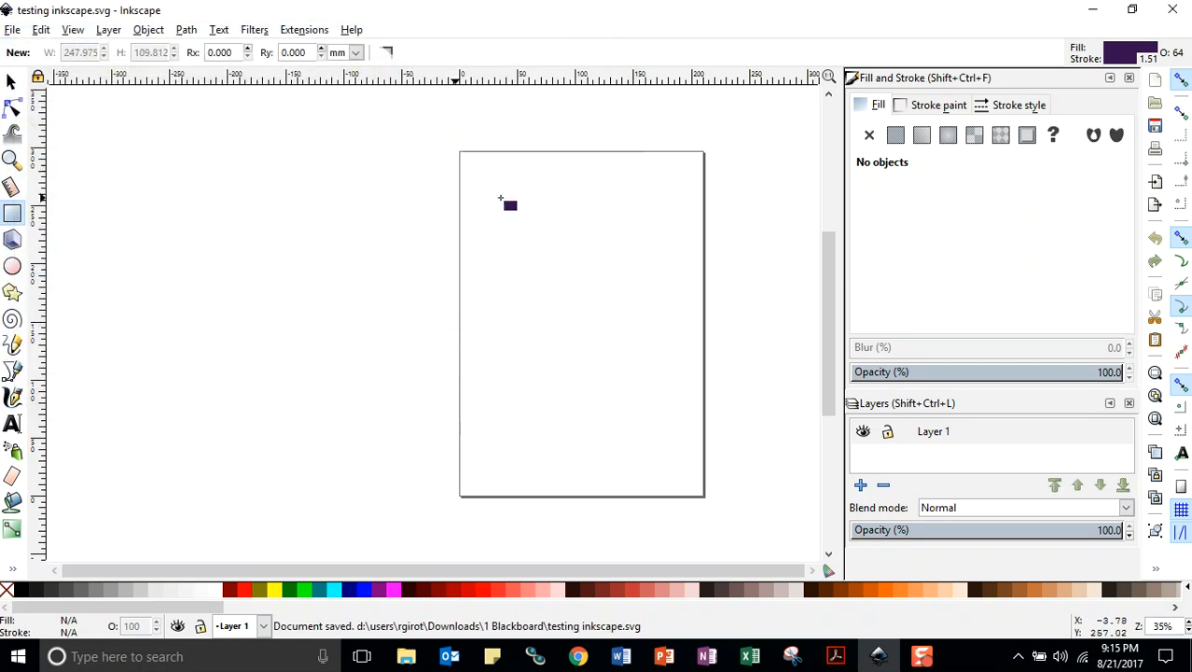
Draw a wide rectangle near the page's top and another about 78 by 70 mm below it on the right, and save the document
left_click_drag(485, 181, 627, 242)
left_click_drag(574, 272, 664, 352)
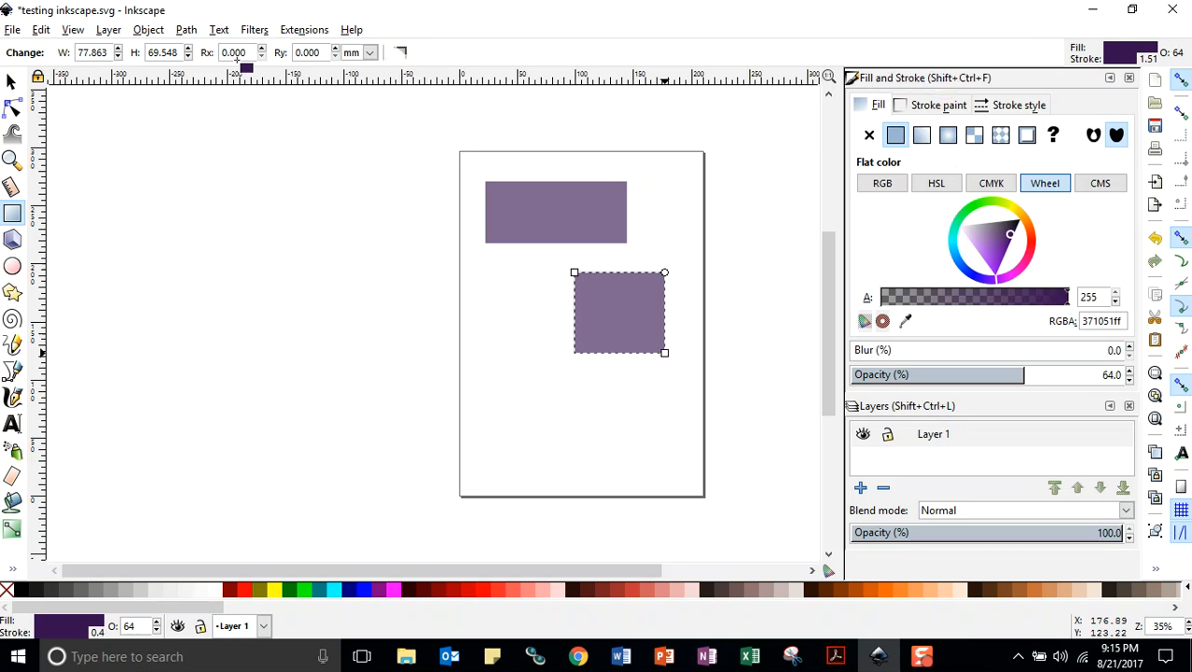
left_click(10, 30)
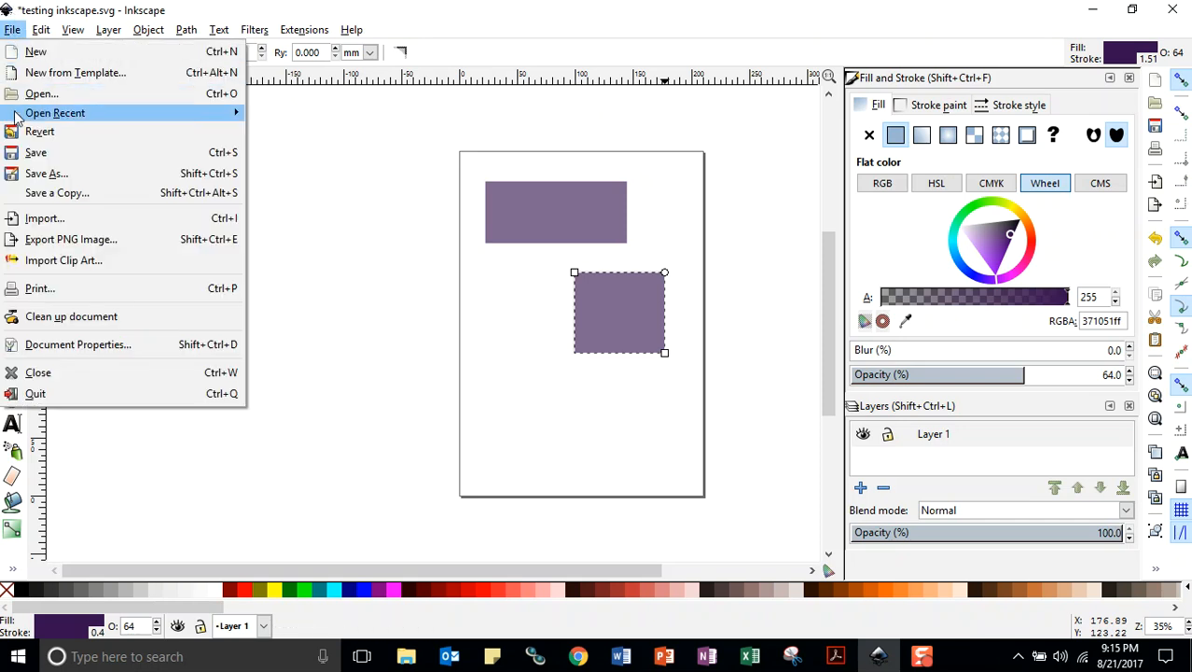
left_click(25, 154)
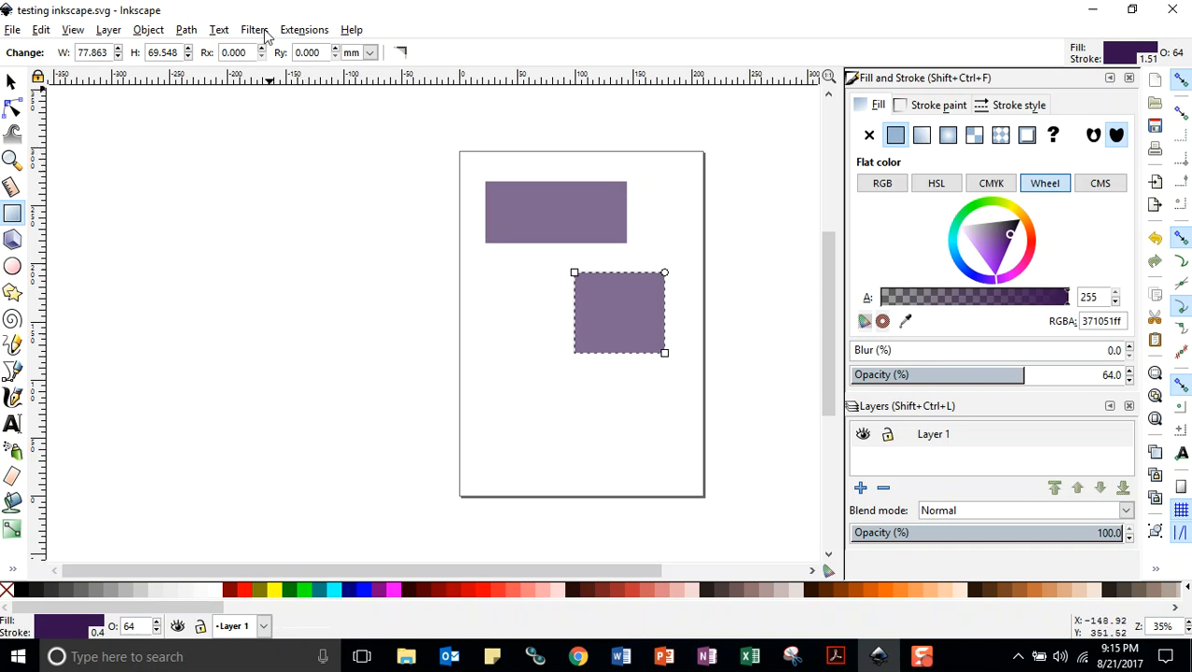
left_click(41, 30)
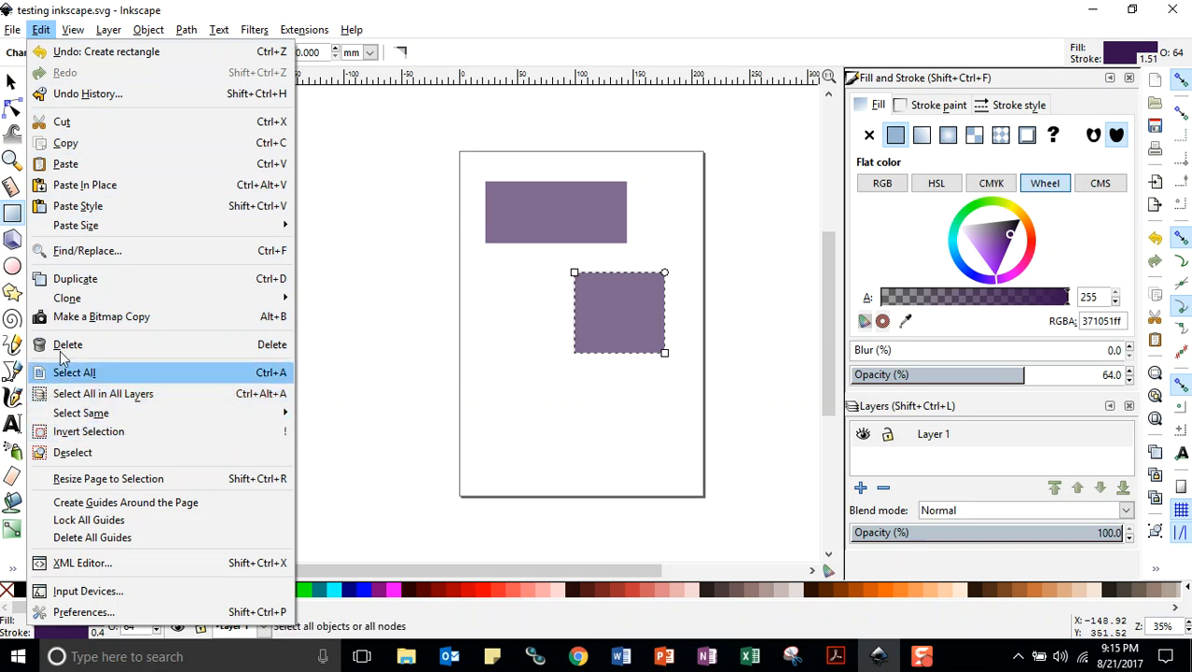
left_click(74, 32)
left_click(73, 33)
mouse_move(86, 56)
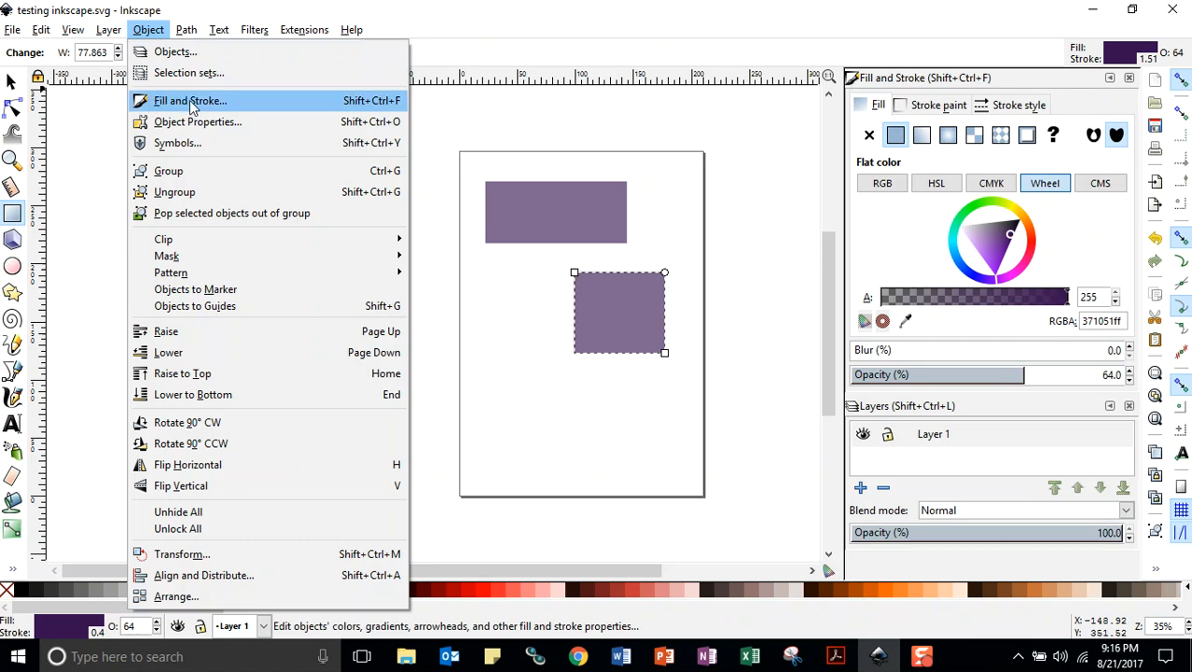
left_click(946, 52)
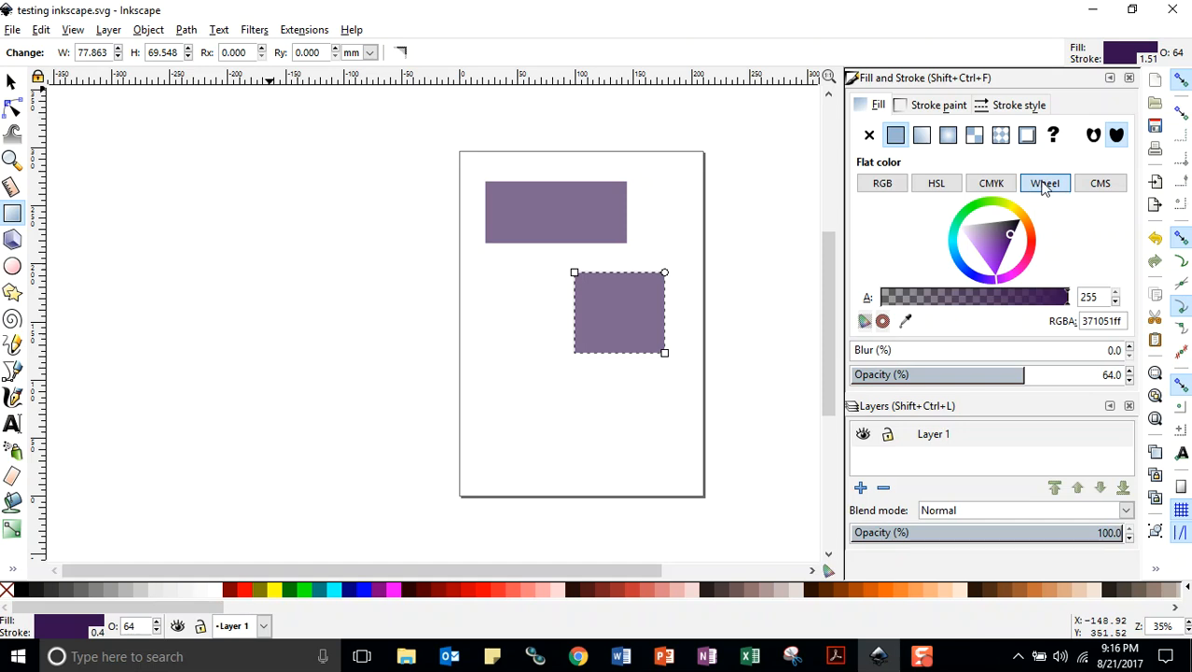
Change the lower rectangle's flat fill to blue 269fcaff using the color wheel, and save the document
mouse_move(1010, 233)
left_mouse_down()
mouse_move(997, 246)
mouse_move(1018, 269)
mouse_move(1029, 244)
mouse_move(1009, 204)
mouse_move(948, 266)
mouse_move(986, 244)
mouse_move(1015, 250)
mouse_move(974, 239)
mouse_move(967, 250)
mouse_move(976, 245)
left_mouse_up()
left_click(1028, 248)
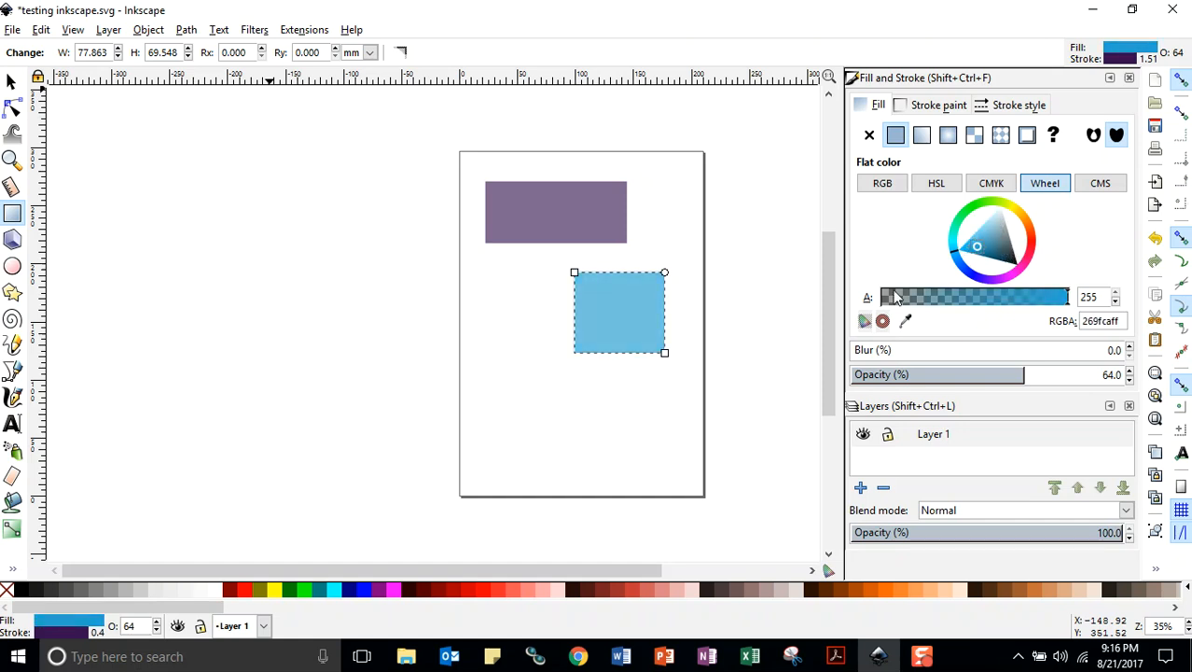
left_click(883, 188)
left_click(12, 29)
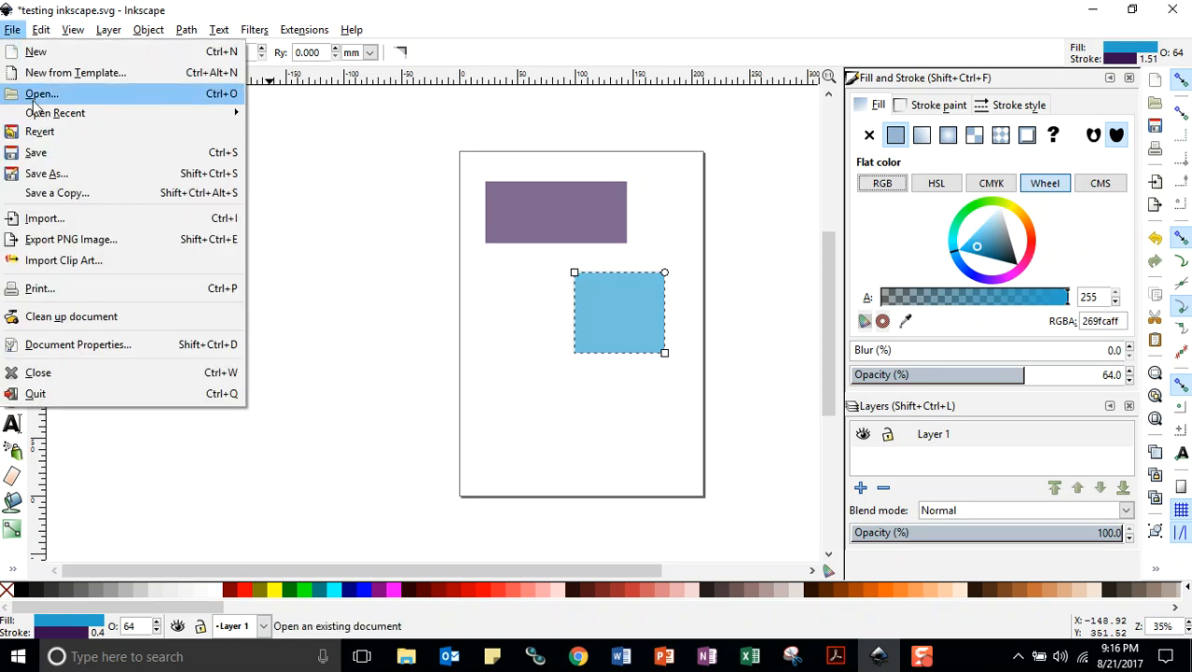
left_click(37, 152)
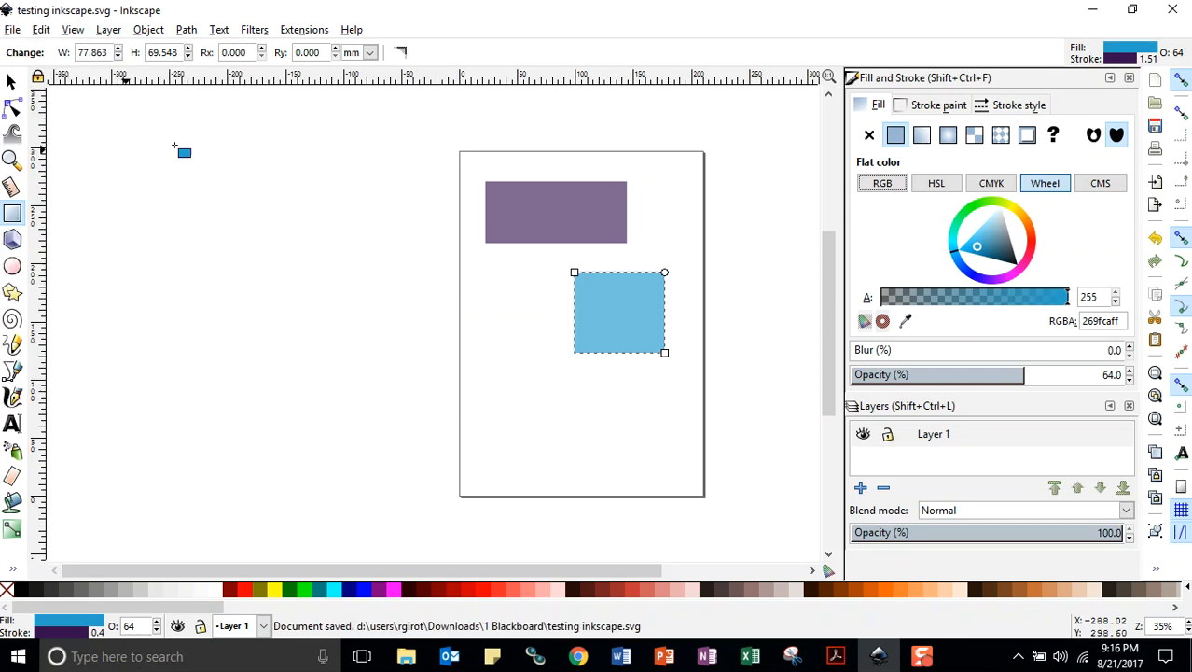
Switch the lower rectangle's fill color controls to RGB and save the document again
left_click(879, 186)
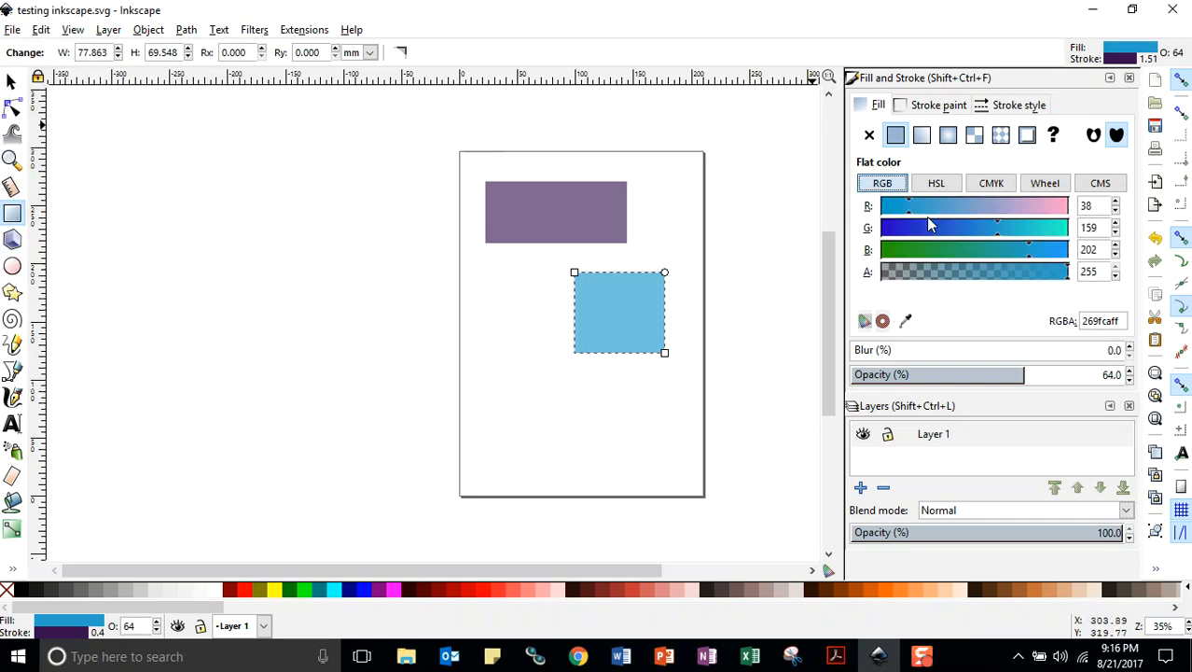
left_click(15, 31)
left_click(36, 152)
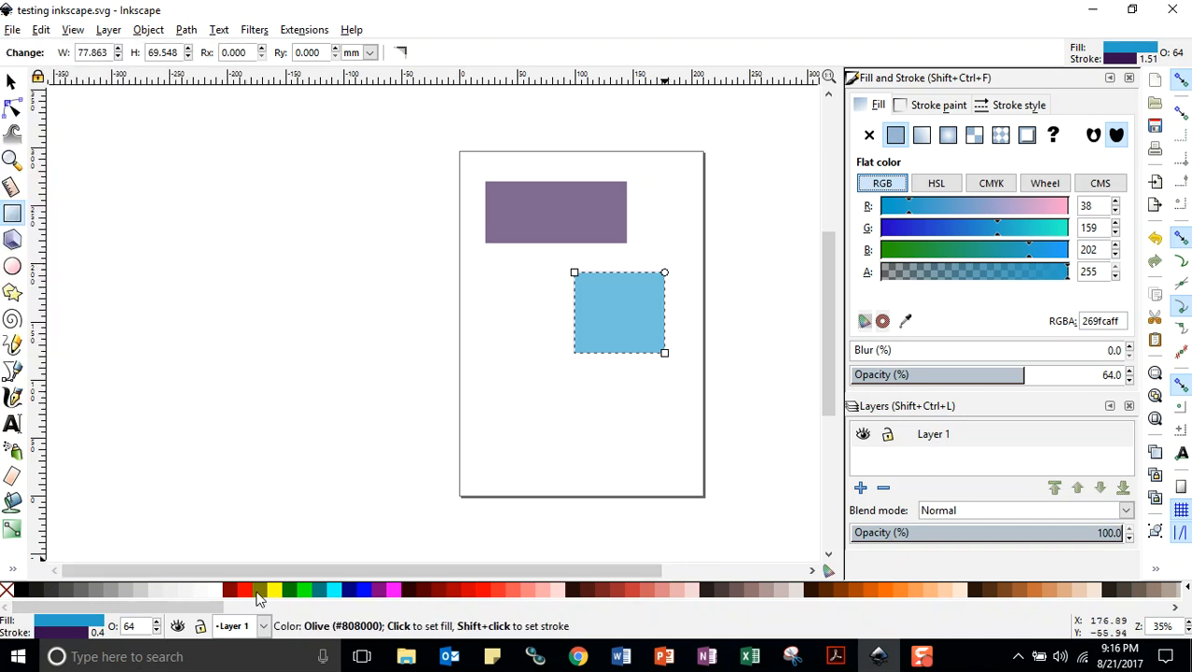
Fill the lower rectangle with red ff0000ff and set its stroke paint to flat purple 895fa5ff
left_click(488, 592)
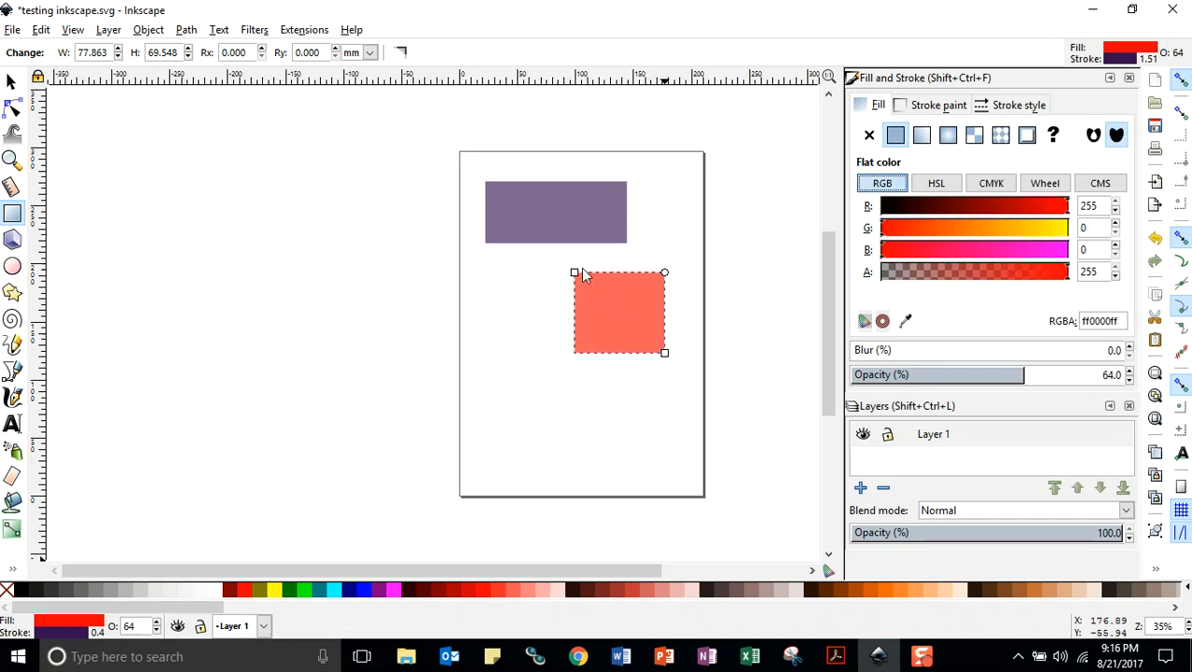
left_click(937, 109)
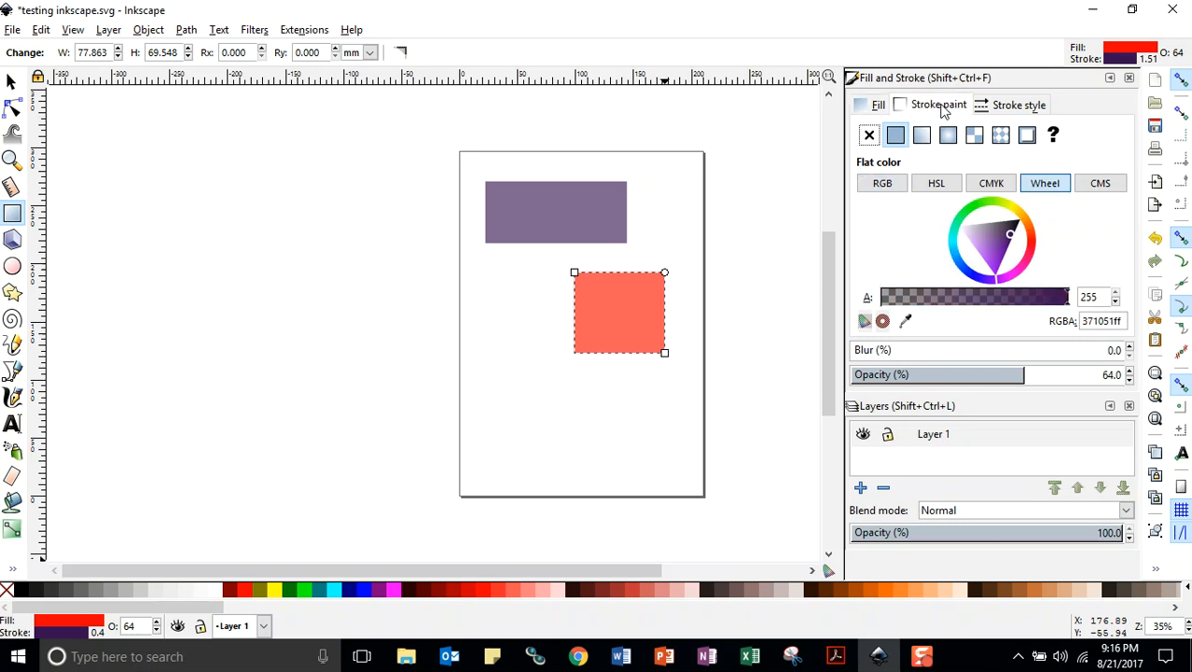
left_click(894, 137)
left_click_drag(1010, 233, 991, 238)
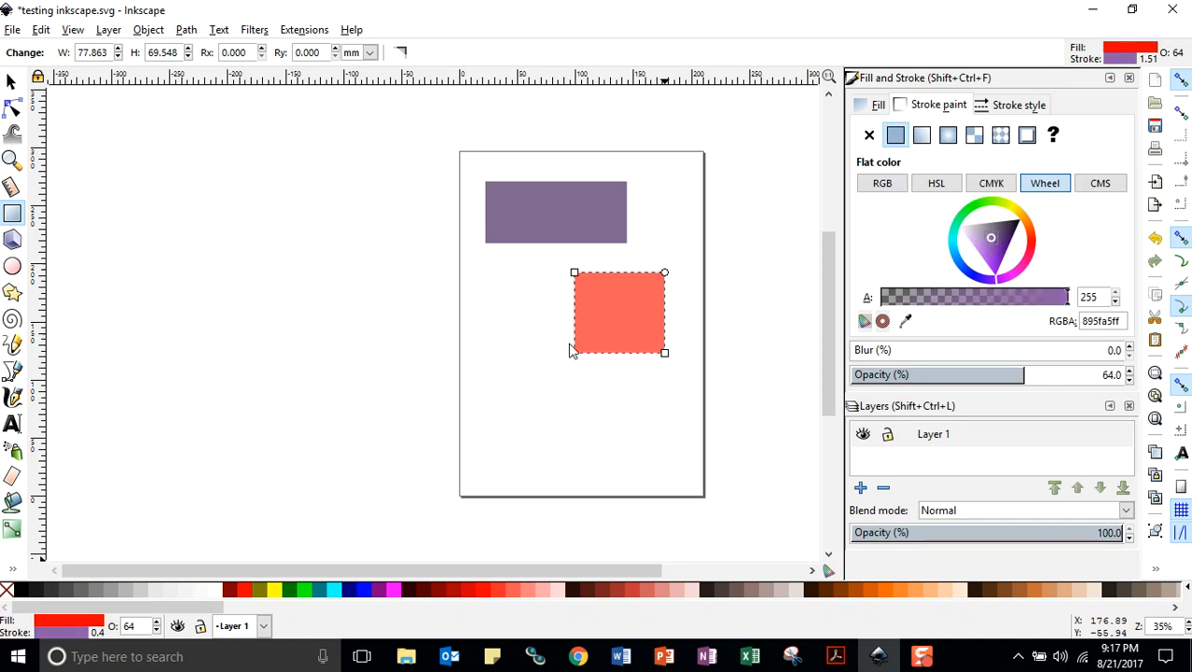
Set the lower rectangle's stroke width to 12 mm
left_click(1015, 105)
double_click(995, 129)
left_click(996, 129)
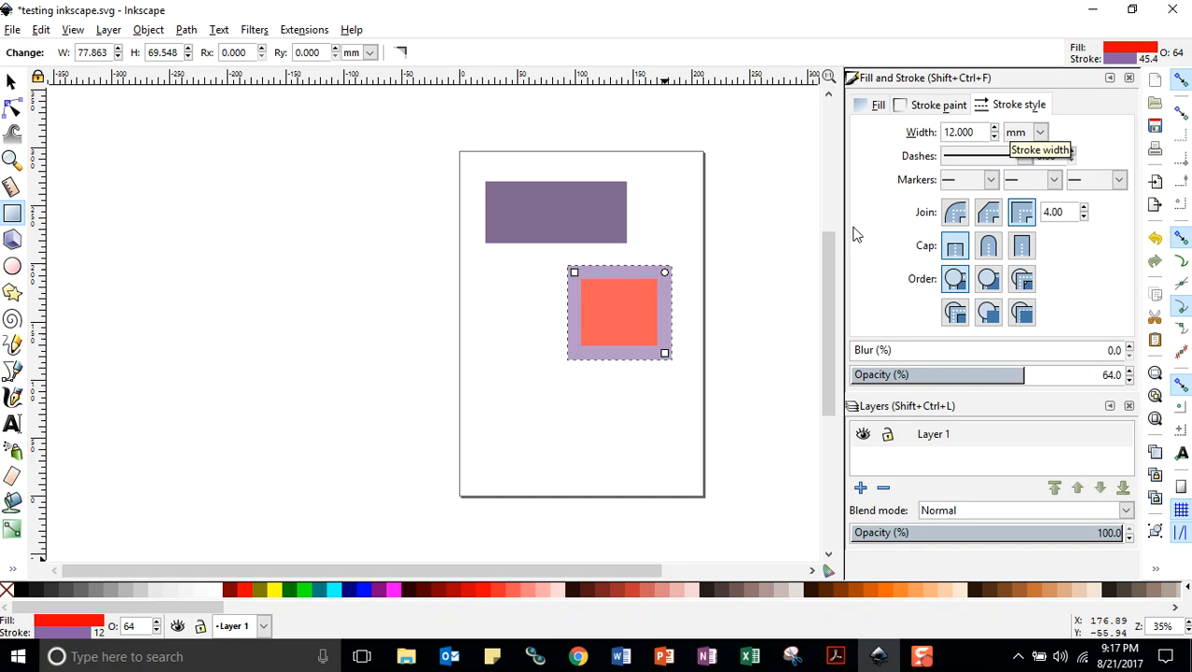
Change the lower rectangle's stroke color to purple 8e51b6ff using the color wheel, and save the document
left_click(934, 108)
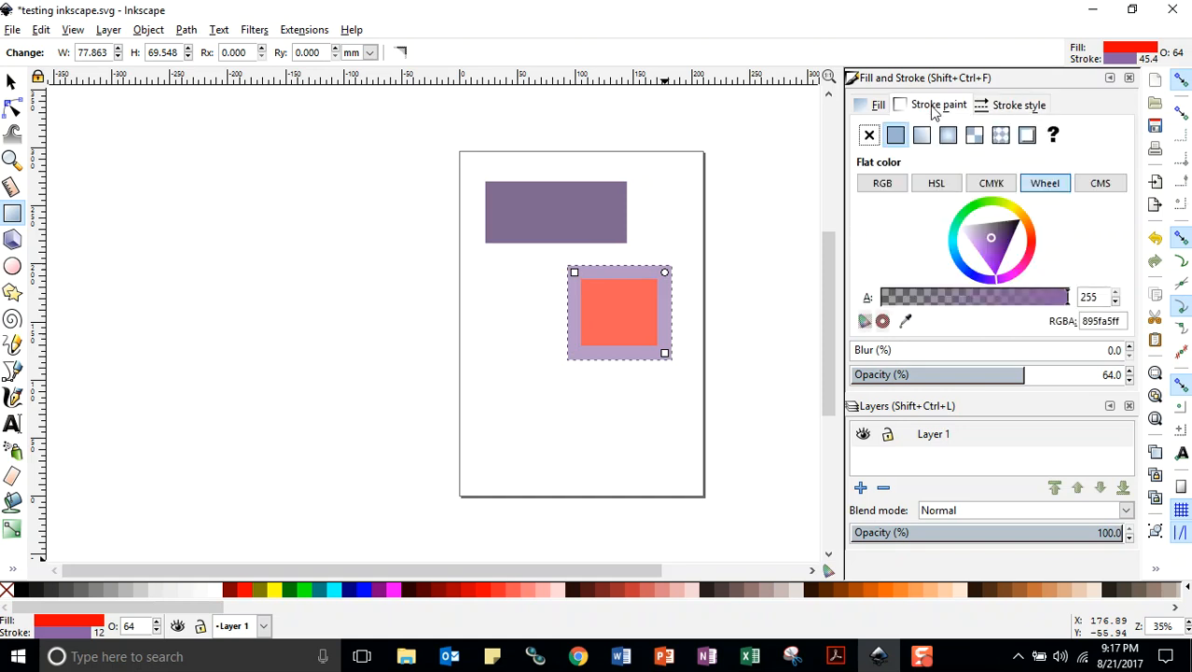
mouse_move(992, 236)
left_mouse_down()
mouse_move(1005, 228)
mouse_move(990, 243)
left_mouse_up()
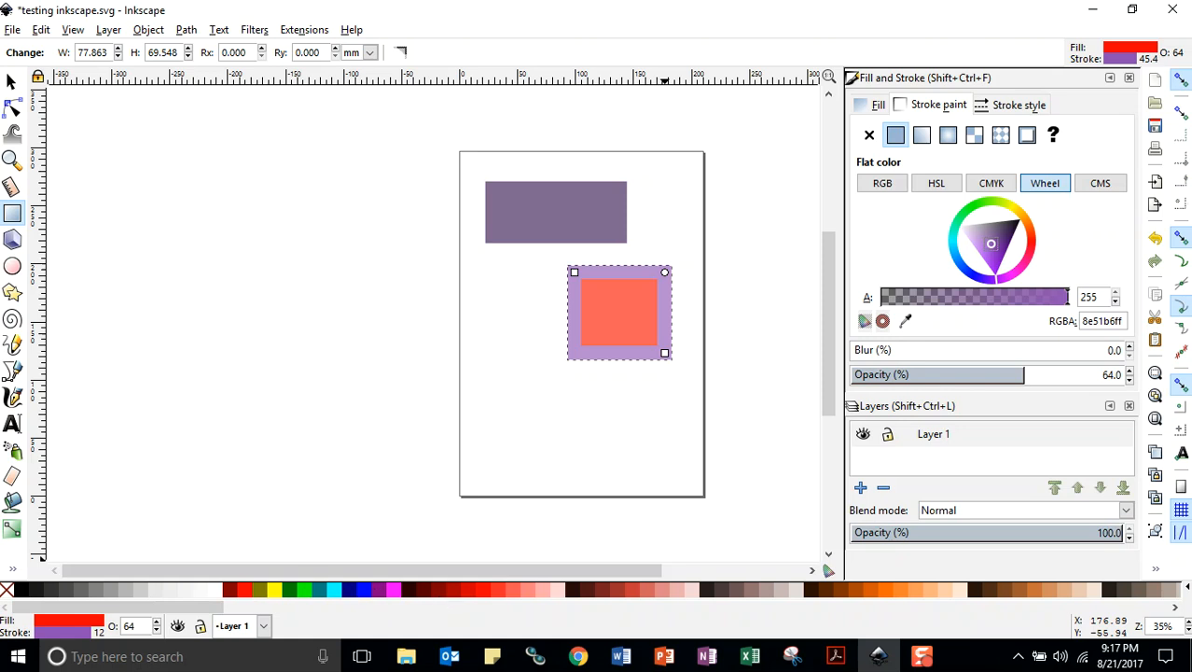
left_click(12, 30)
left_click(37, 153)
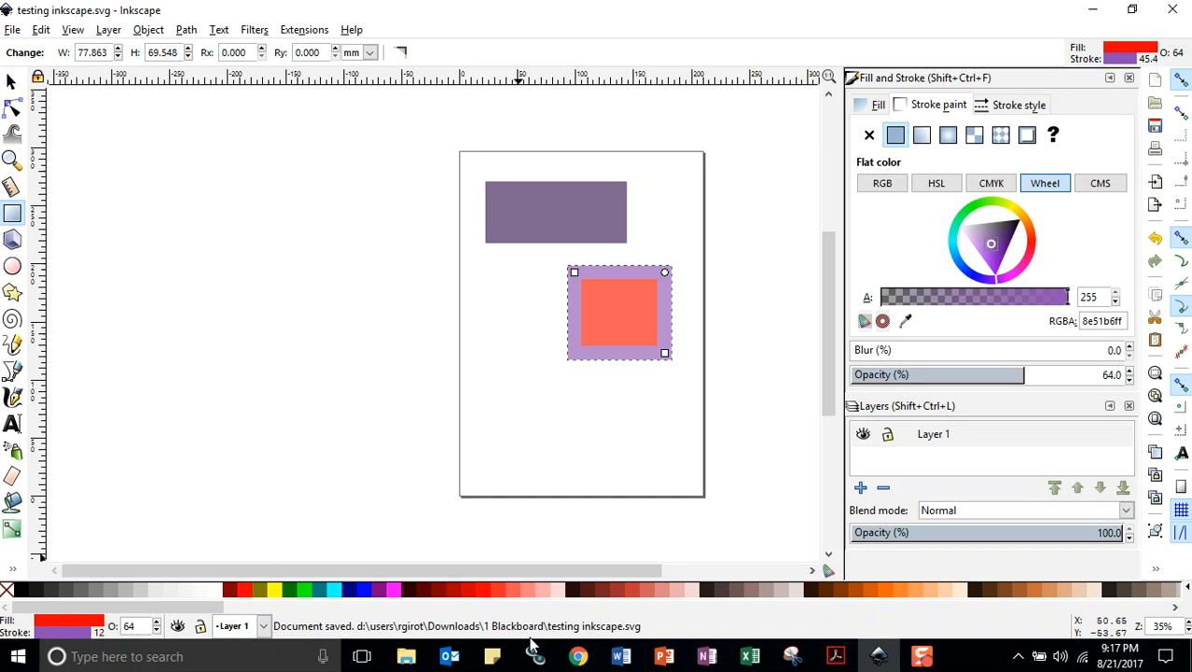
Recolor the lower rectangle's stroke to dark red 800000 from the palette and save the document
left_click(439, 590, "shift")
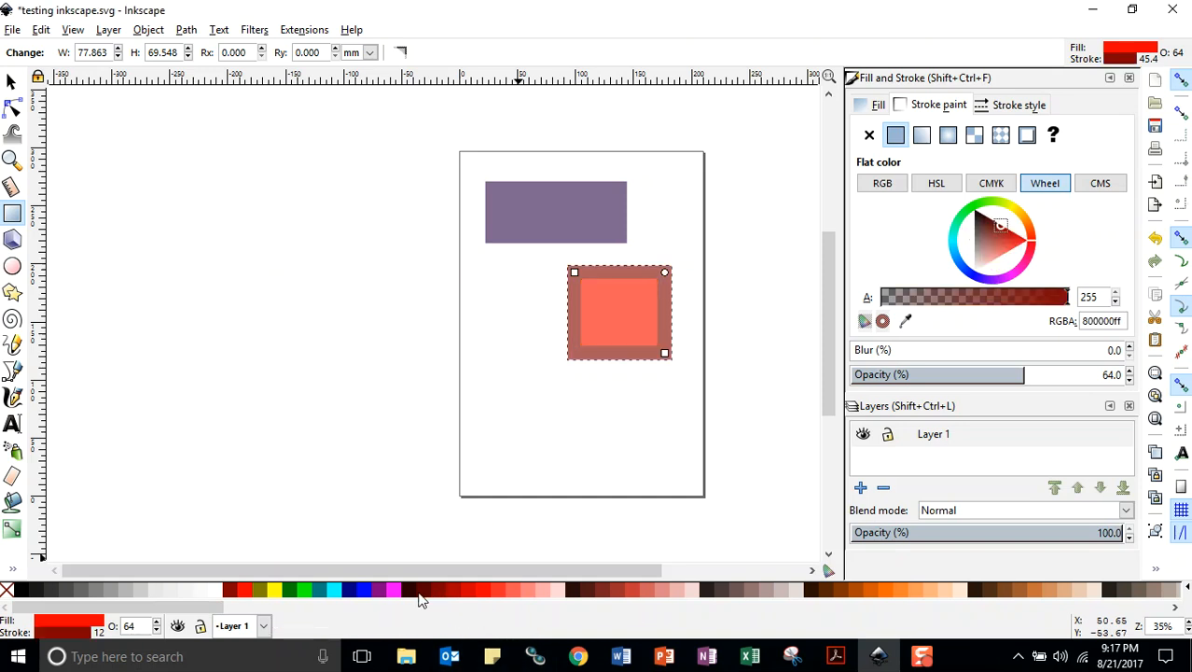
left_click(13, 29)
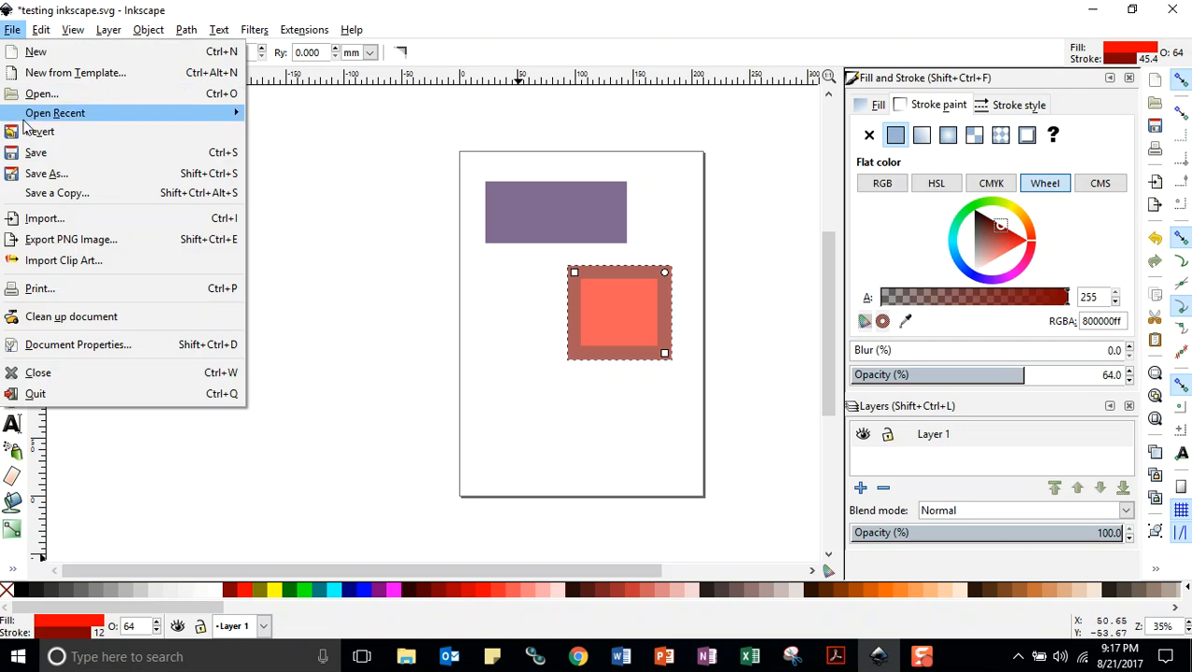
left_click(28, 157)
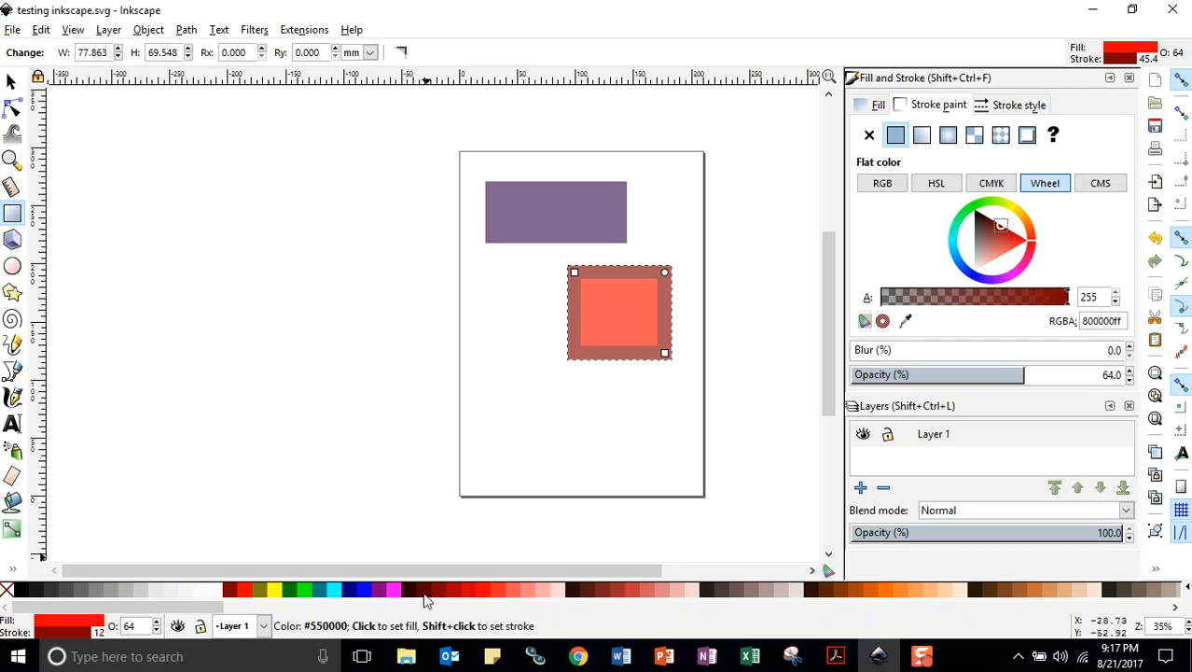
Set the lower rectangle's stroke to darker red 550000, deselect the rectangle and save the document
left_click(423, 593, "shift")
left_click(658, 406)
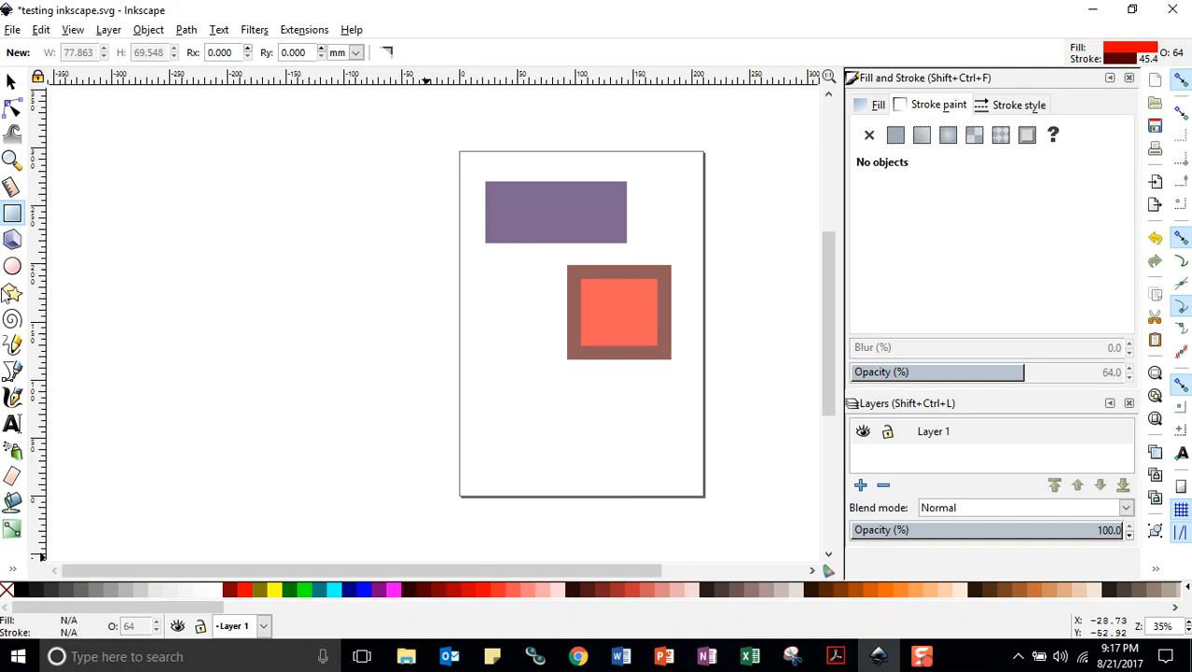
left_click(12, 29)
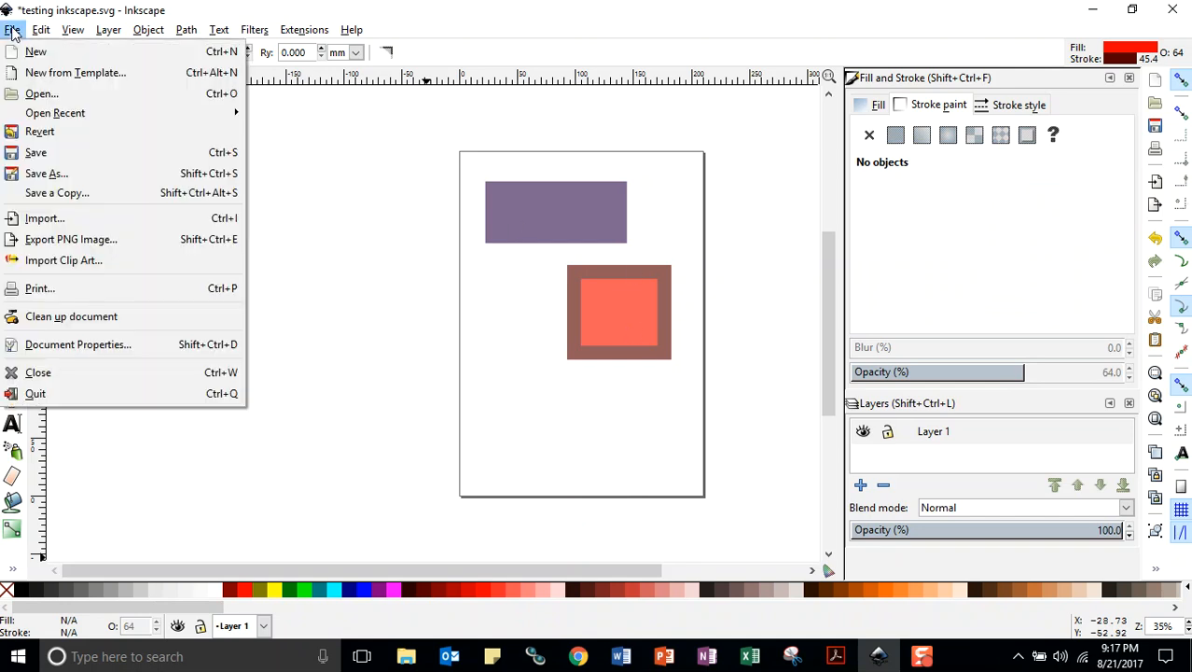
left_click(29, 152)
Draw a large ellipse overlapping the lower rectangle and a smaller one beneath it, select the large ellipse and save the document
left_click(13, 266)
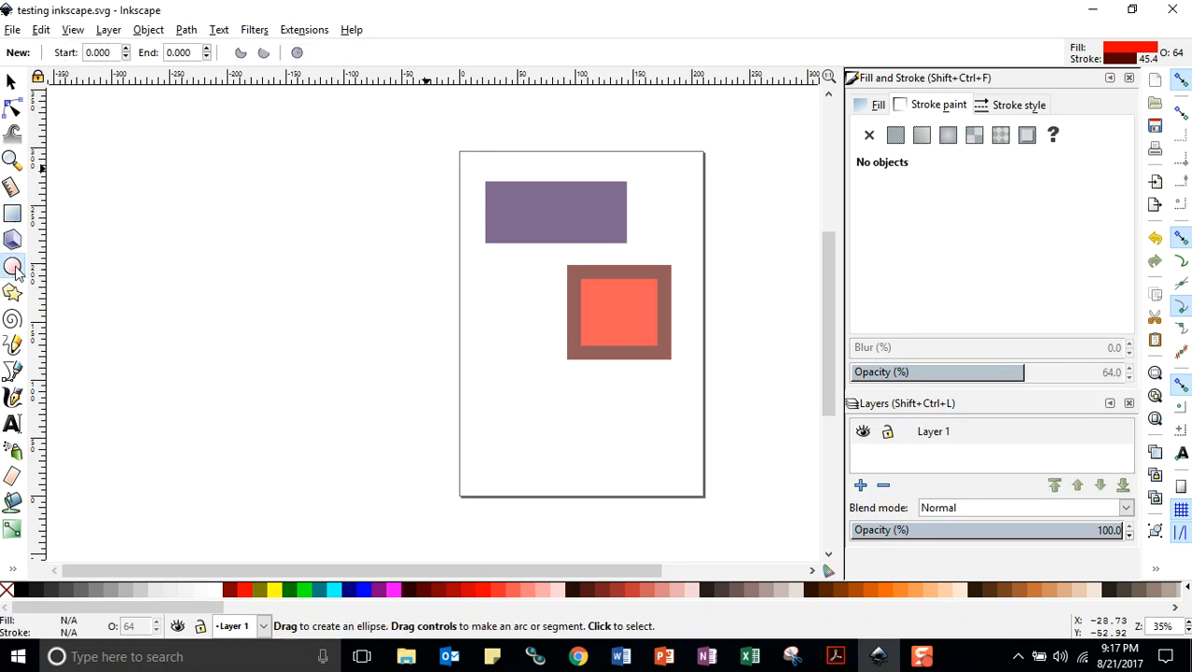
left_click_drag(475, 301, 638, 402)
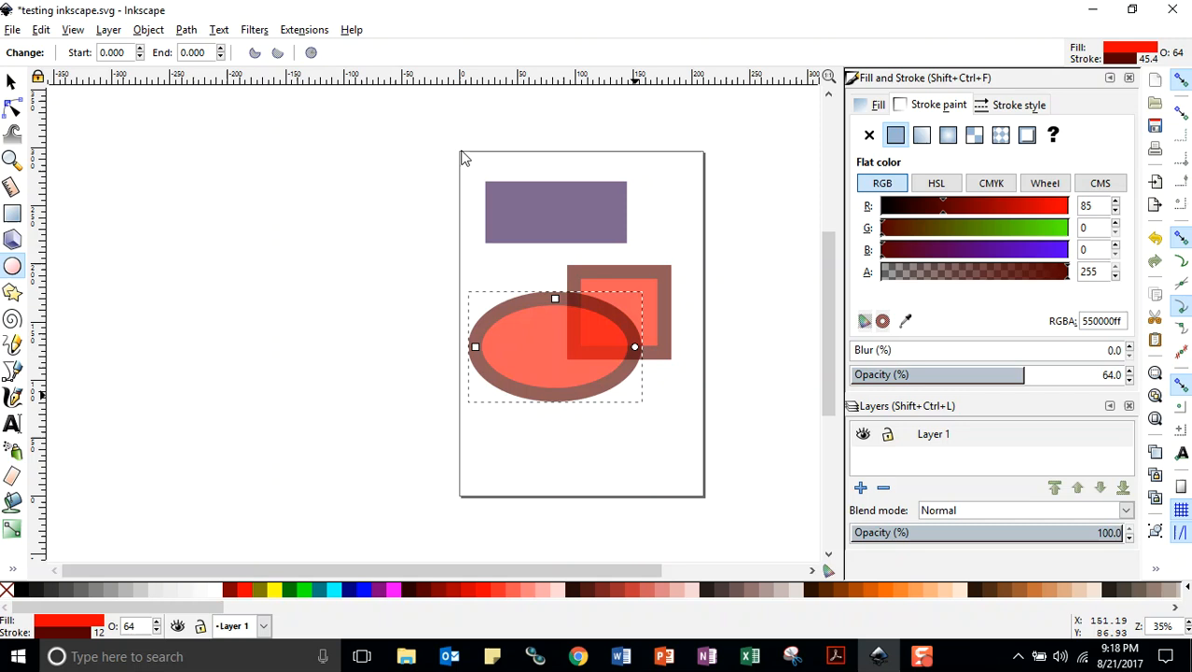
left_click_drag(504, 412, 607, 487)
left_click(560, 351)
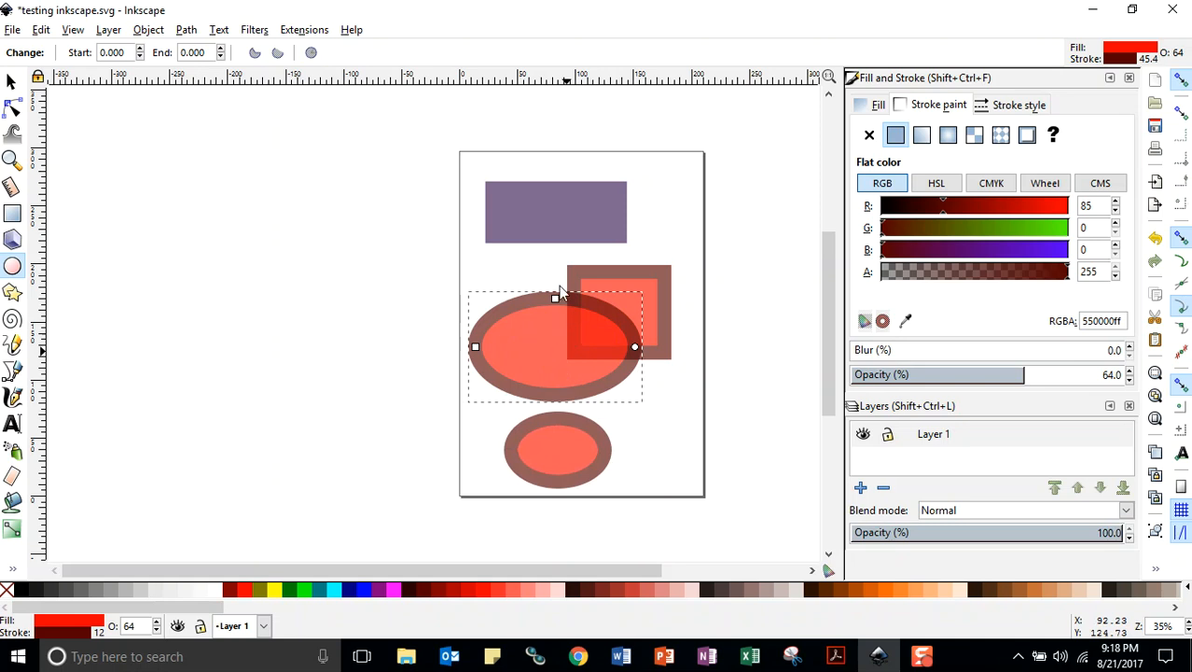
left_click(12, 30)
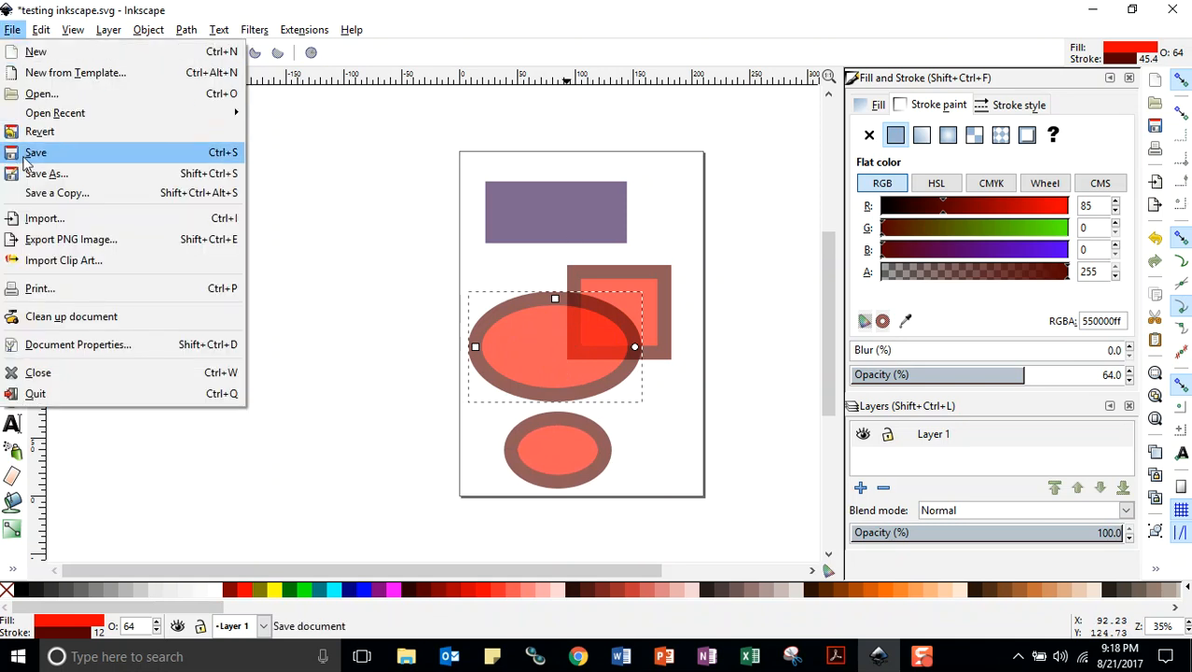
left_click(33, 152)
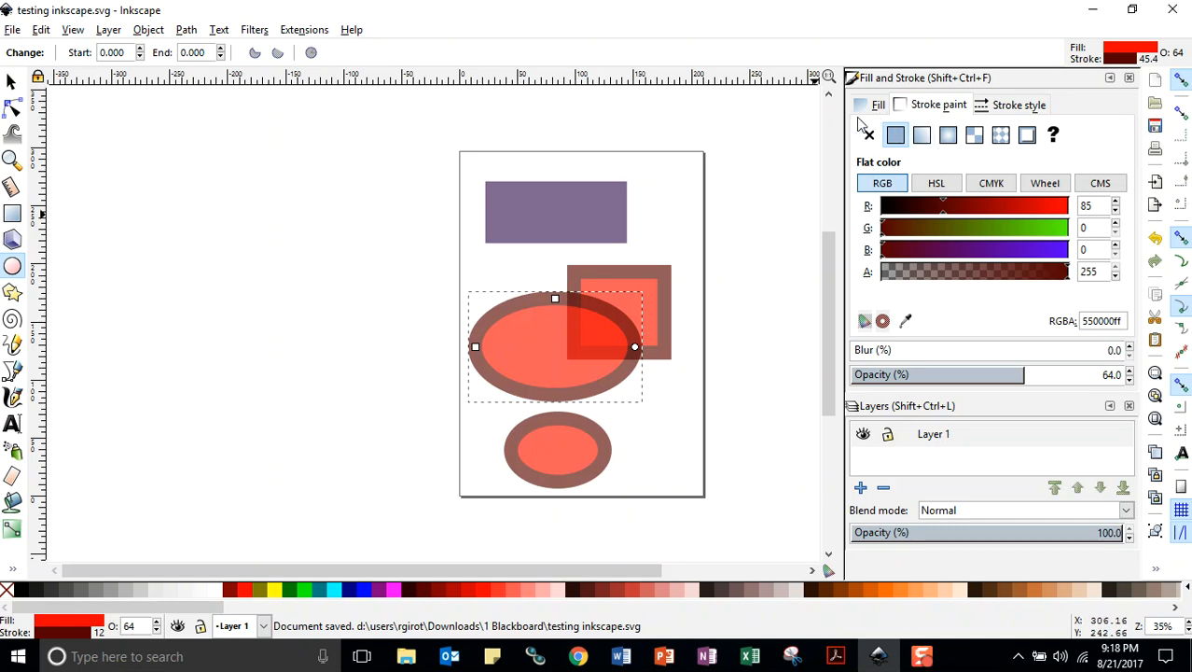
Fill the large ellipse with white and save the document
left_click(217, 593)
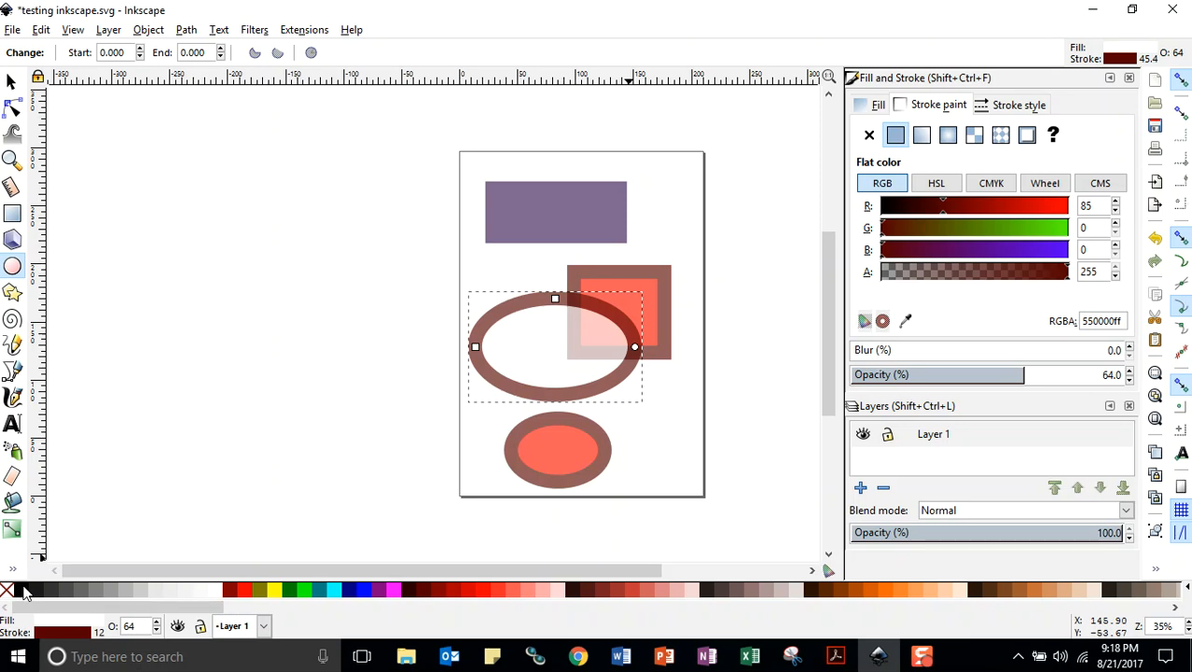
left_click(12, 29)
left_click(37, 154)
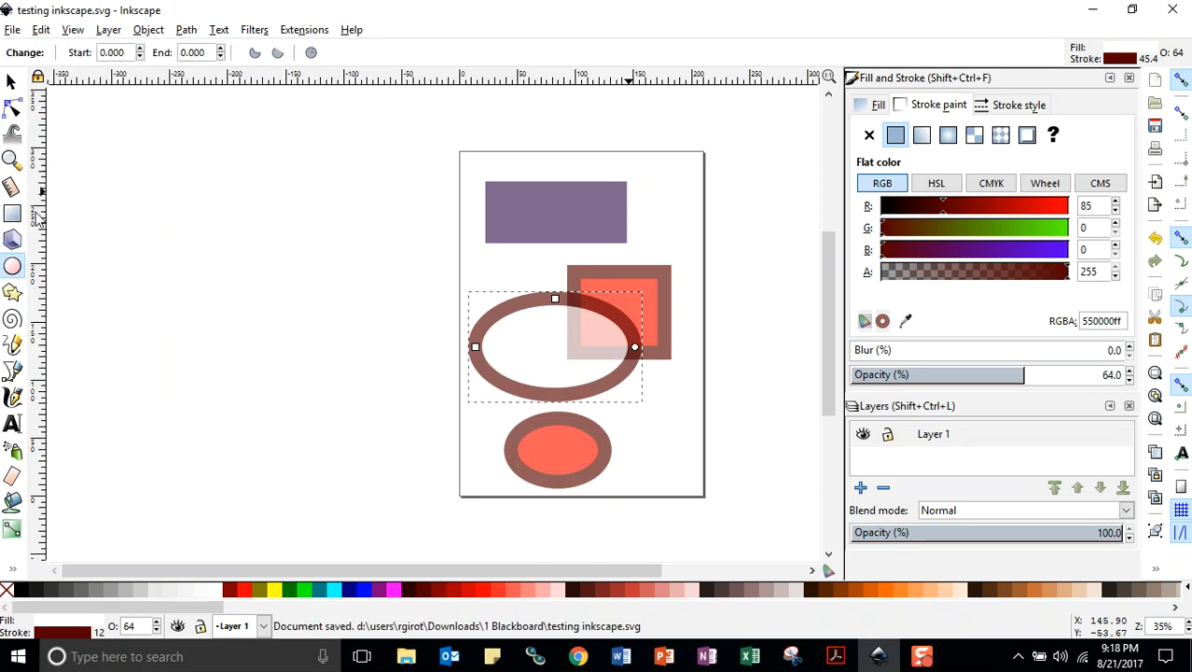
Fill the large ellipse with black, raise its opacity to 100% and save the document
left_click(20, 592)
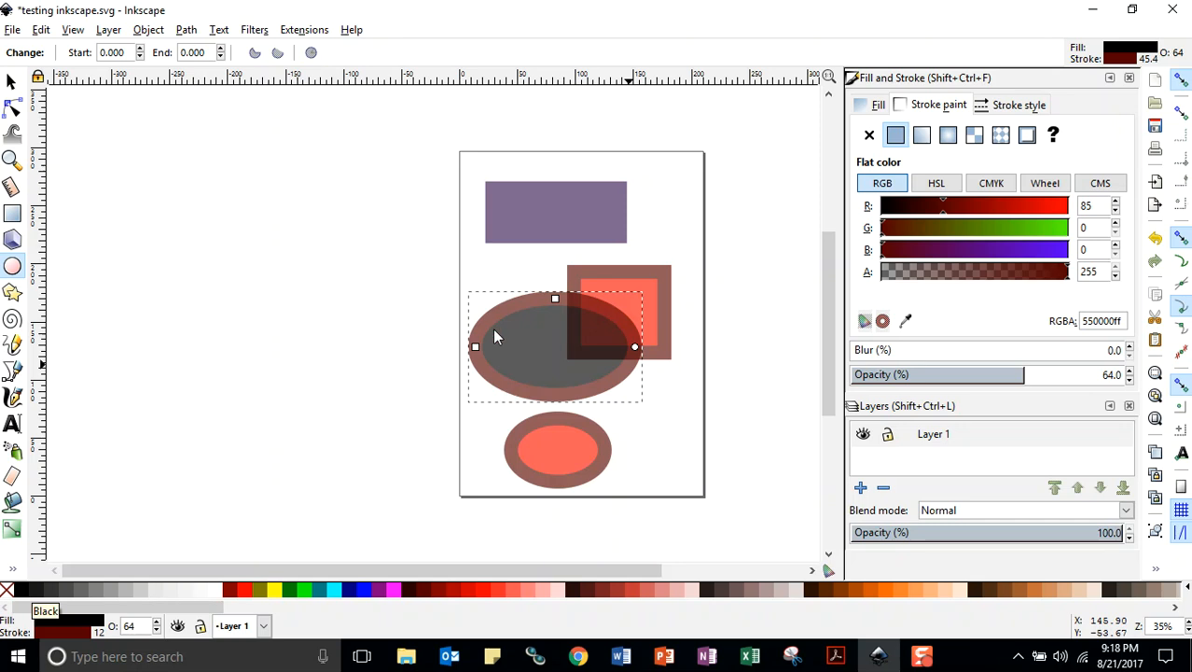
left_click_drag(1020, 374, 1130, 381)
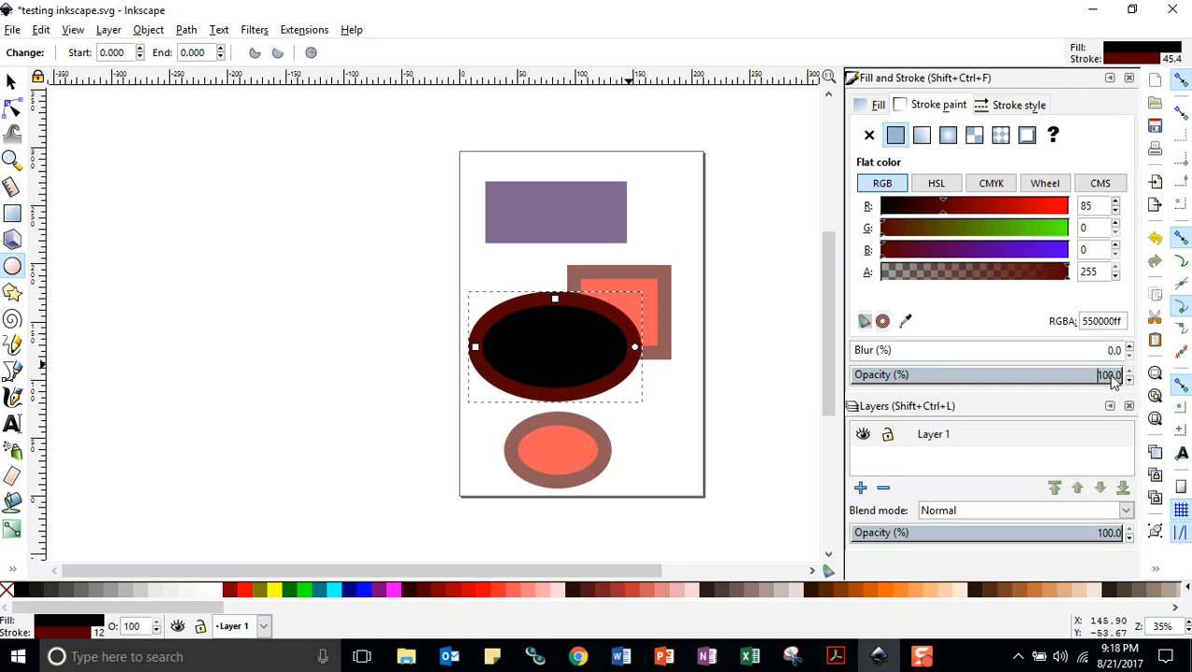
left_click(1106, 374)
left_click(12, 34)
left_click(32, 155)
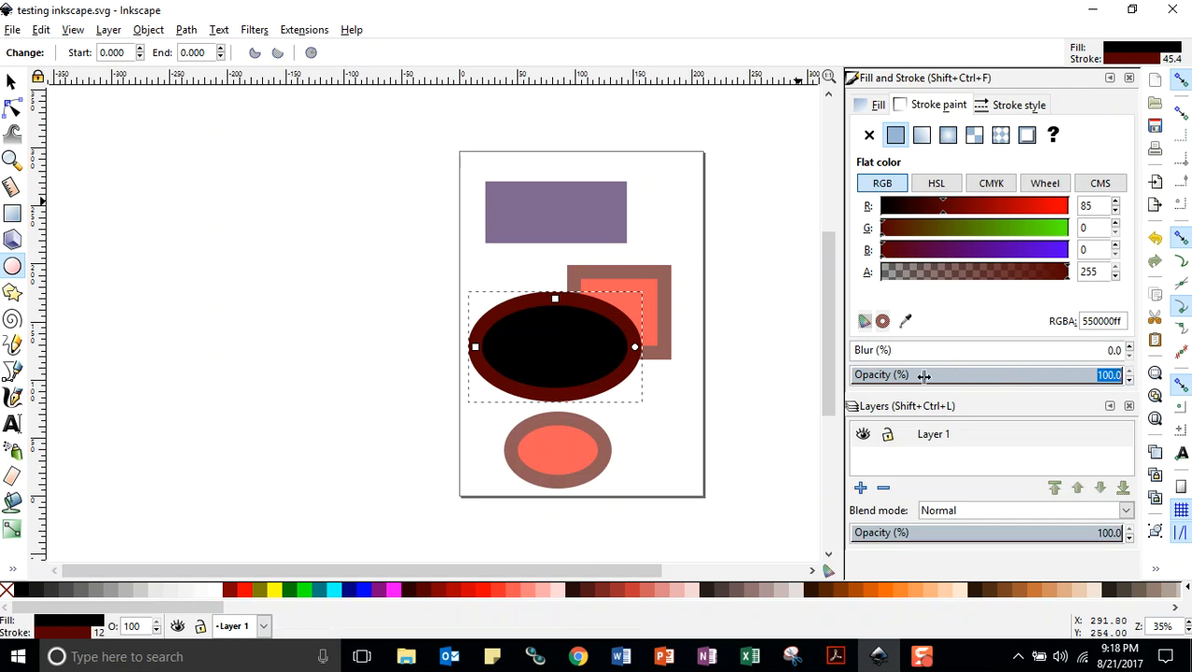
Lower the large ellipse's opacity to 97% and save the document
left_click(1129, 378)
left_click(1130, 378)
left_click(1129, 379)
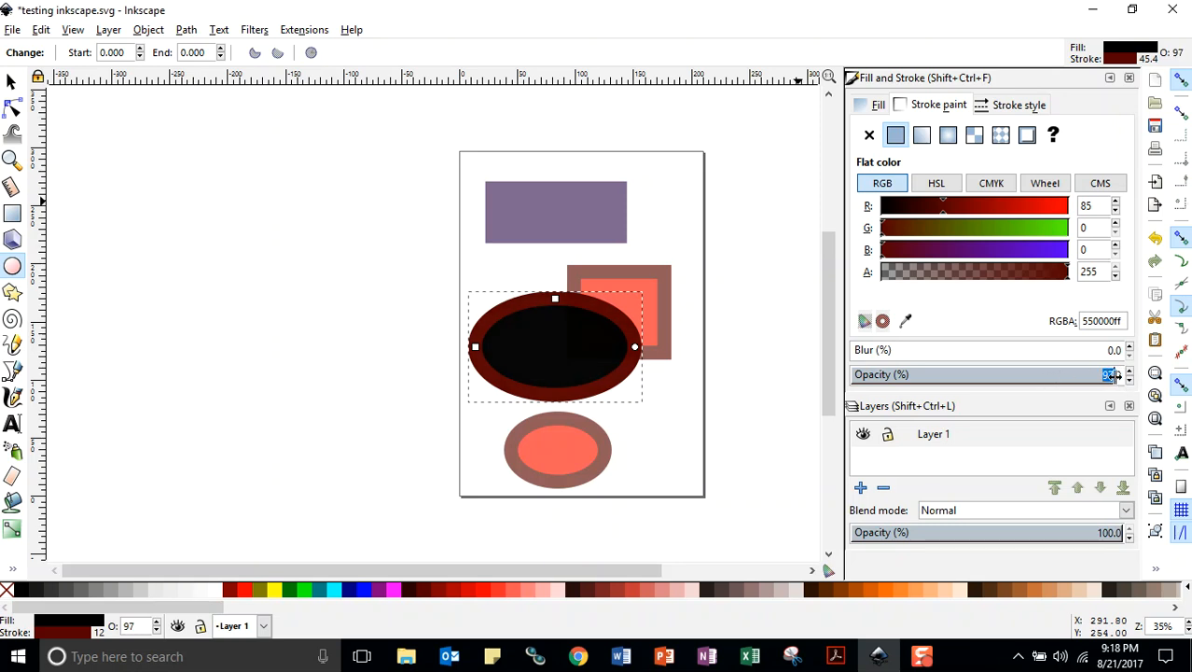
left_click(13, 30)
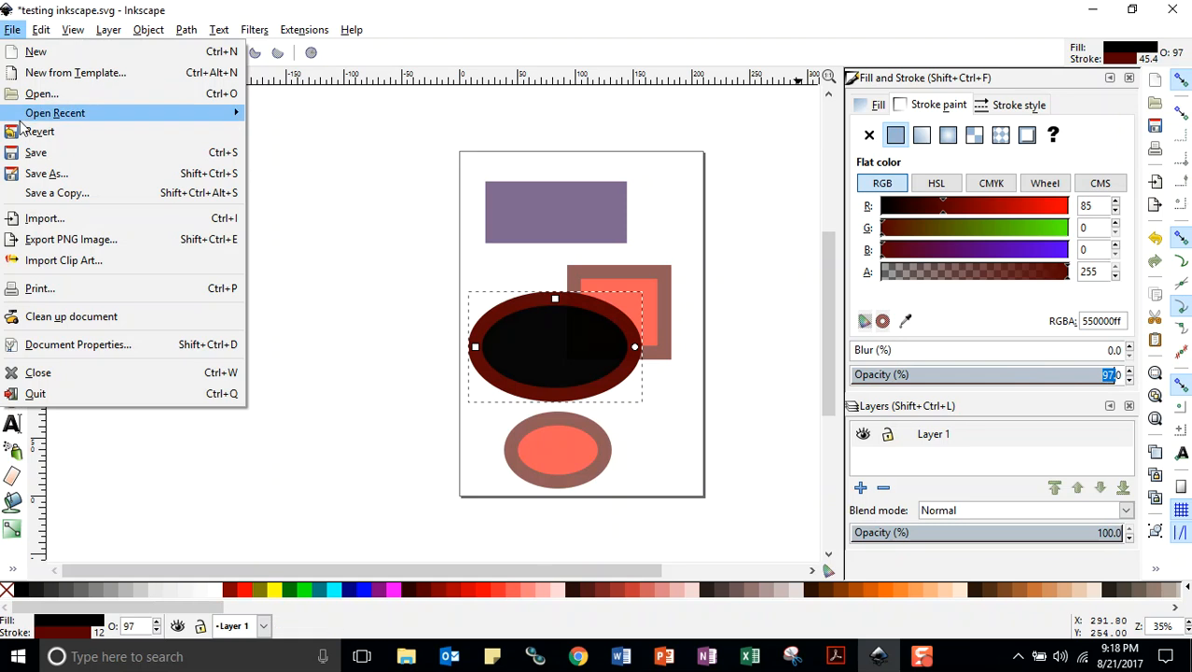
left_click(34, 153)
Reduce the large ellipse's opacity to about 73% and save the document
left_click_drag(1030, 371, 1004, 374)
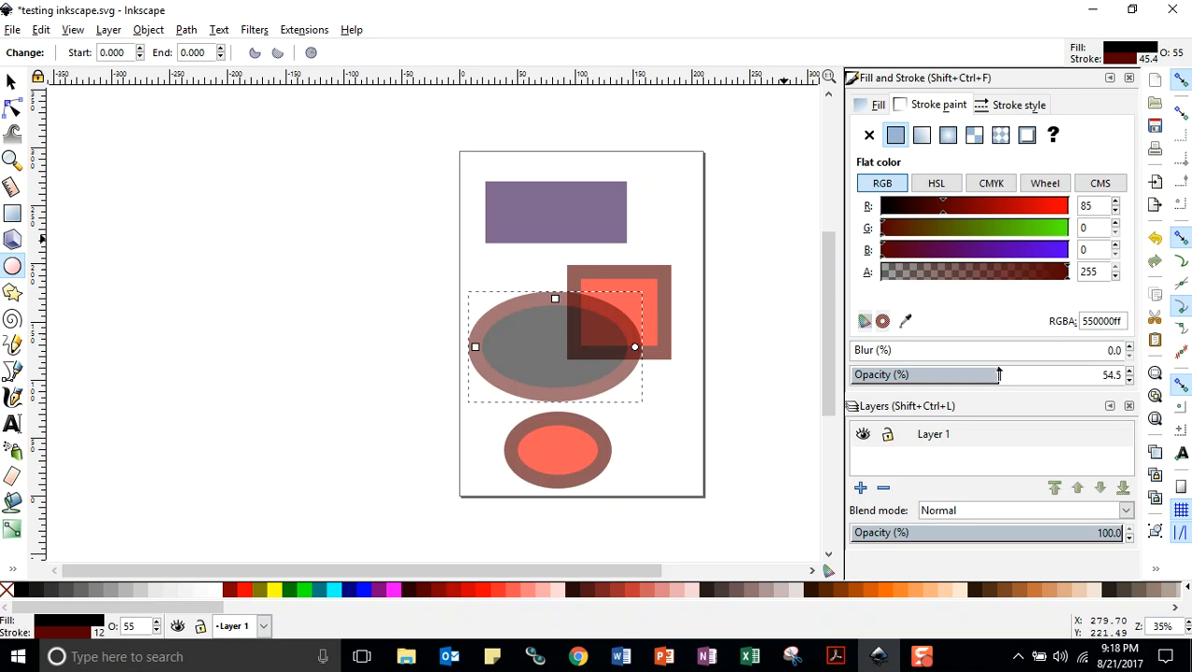
left_click_drag(998, 374, 1048, 374)
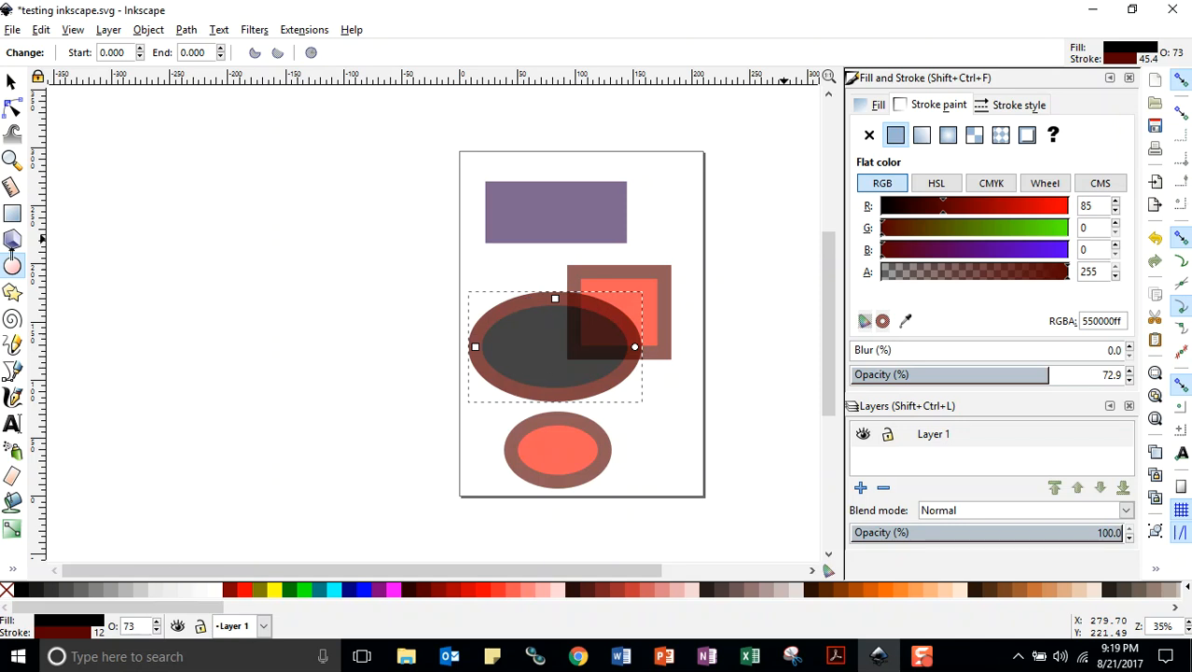
left_click(12, 28)
left_click(37, 150)
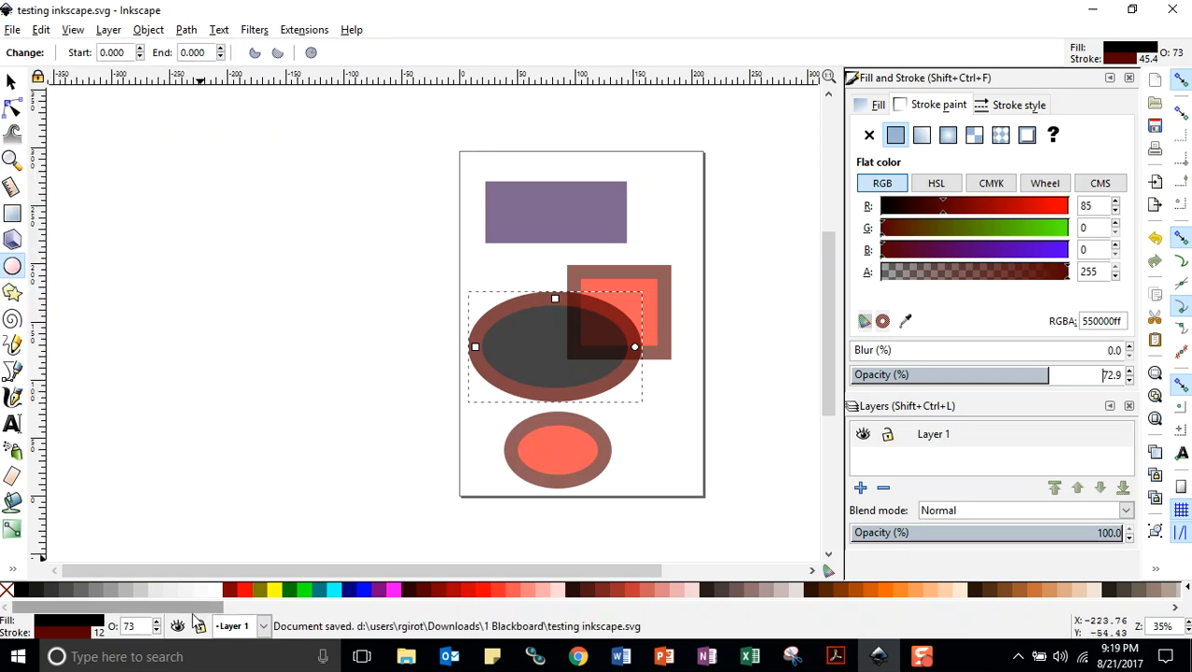
Set the large ellipse's stroke color to white and save the document
left_click(211, 589, "shift")
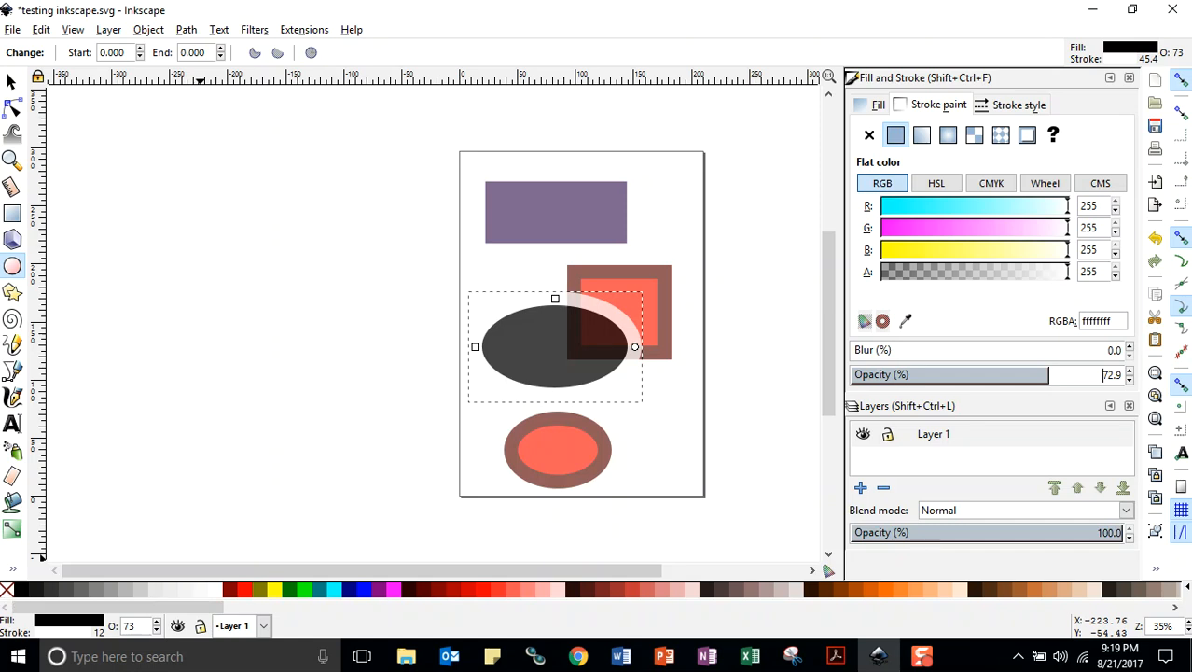
left_click(13, 35)
left_click(36, 152)
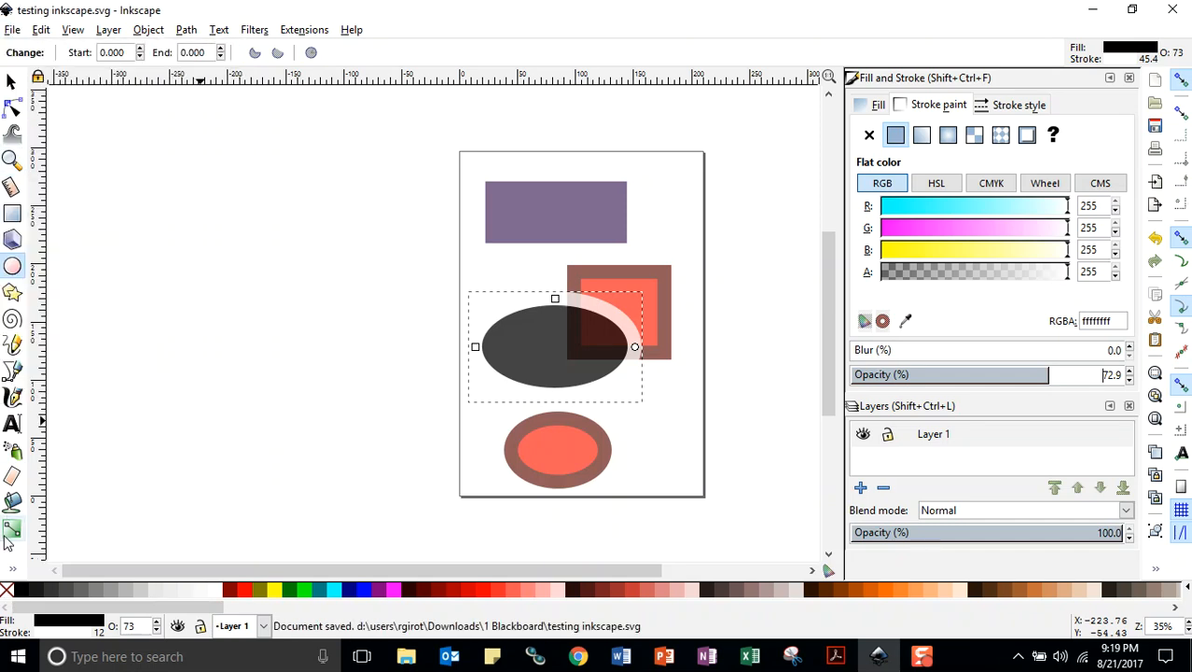
Remove the stroke from the large ellipse and save the document
left_click(6, 590, "shift")
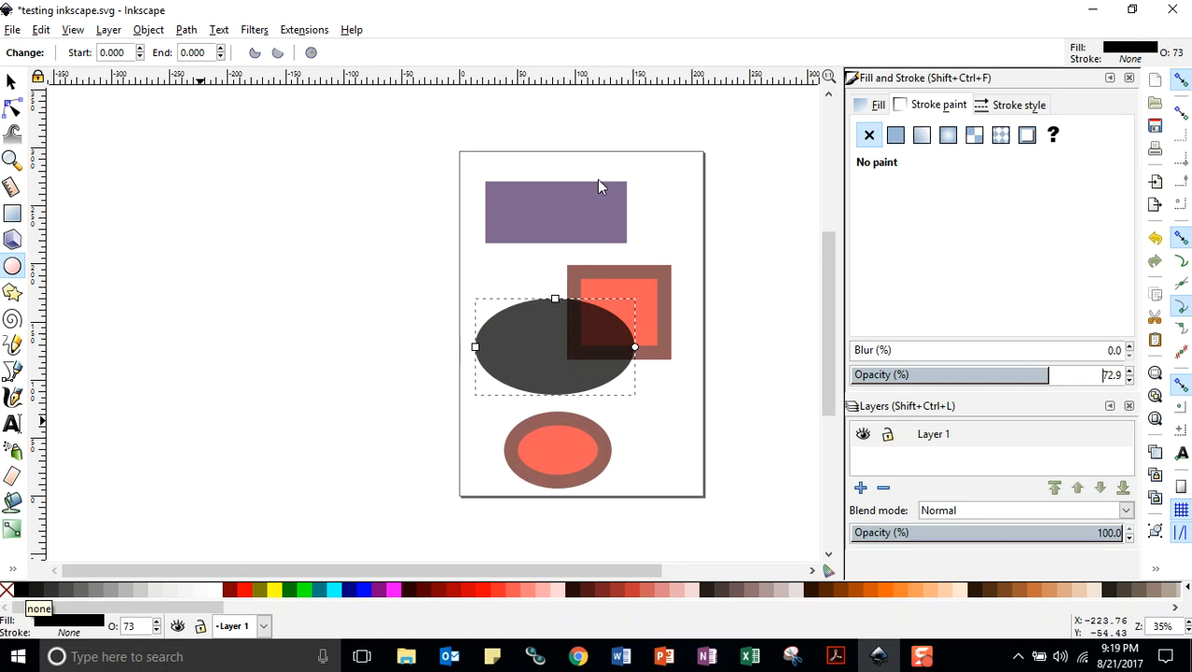
left_click(12, 31)
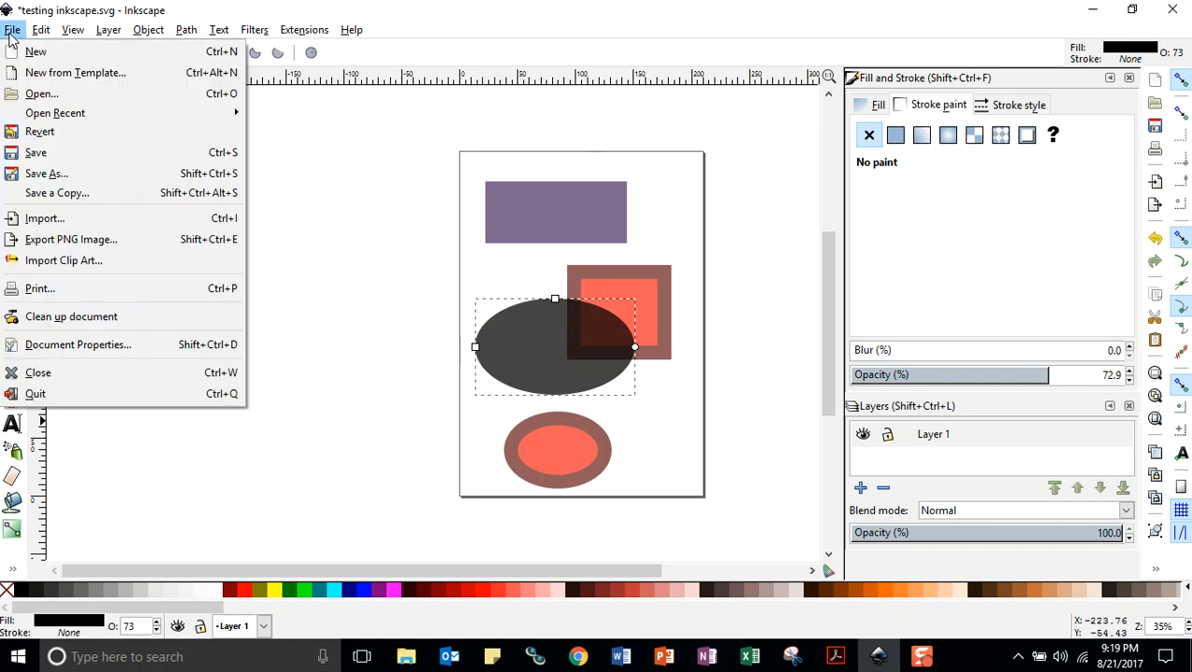
left_click(32, 153)
Draw one large and two smaller overlapping five-cornered stars across the upper rectangle's right end, reaching down to the lower rectangle
left_click(12, 292)
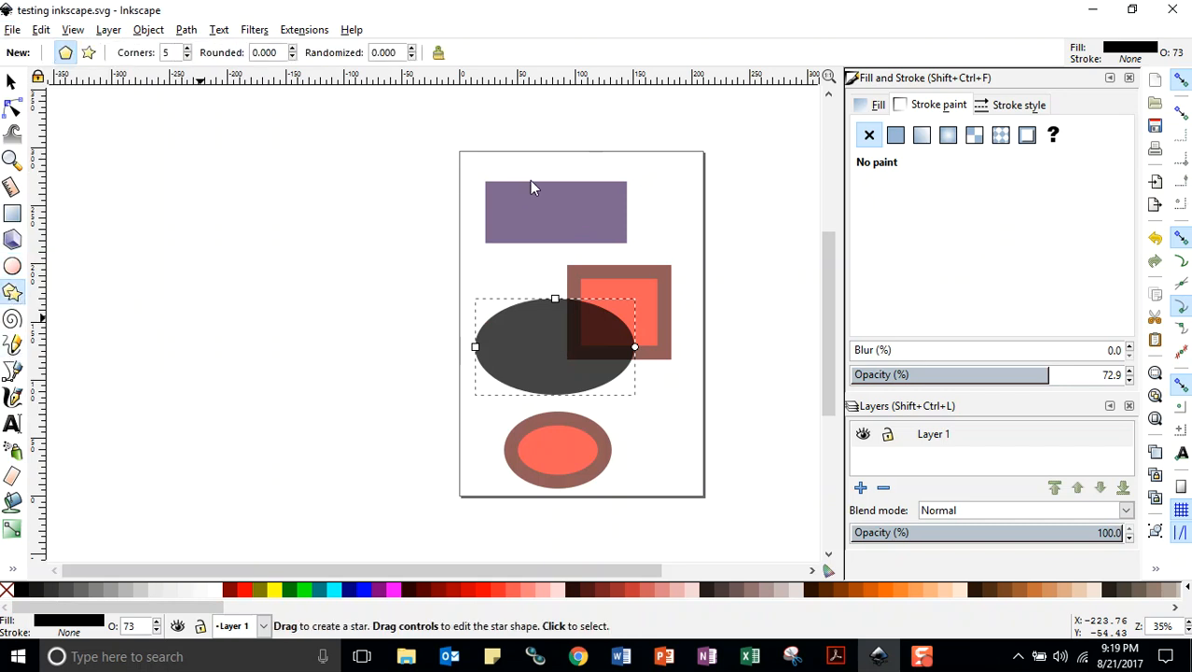
left_click_drag(626, 181, 671, 234)
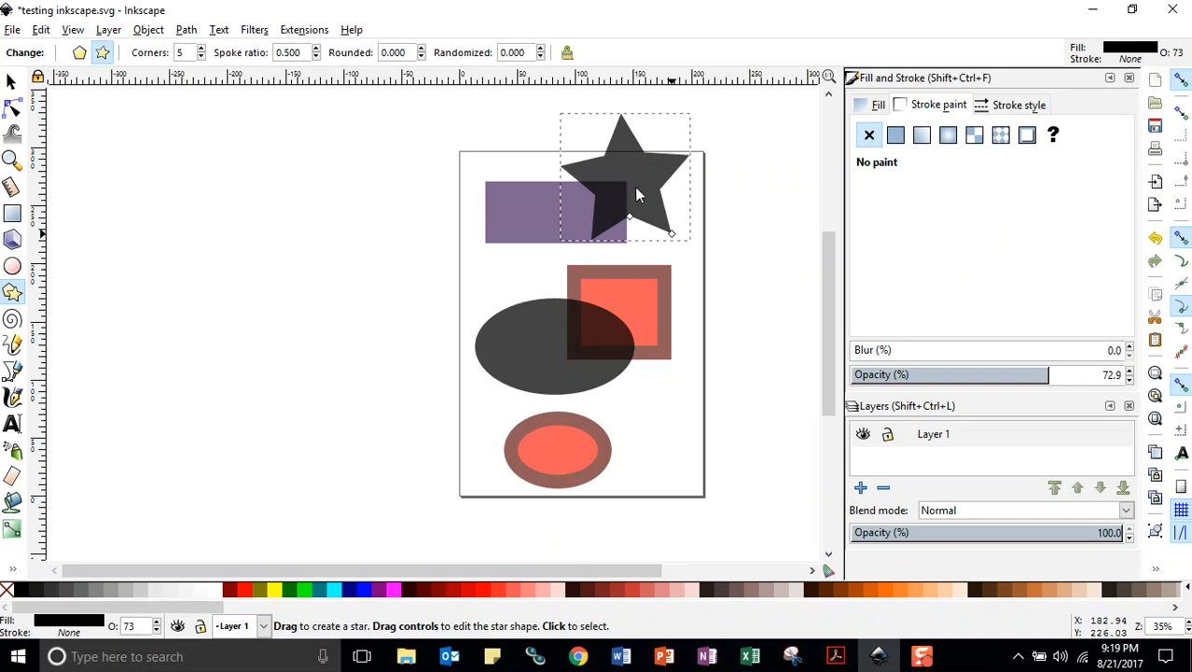
left_click_drag(625, 175, 595, 195)
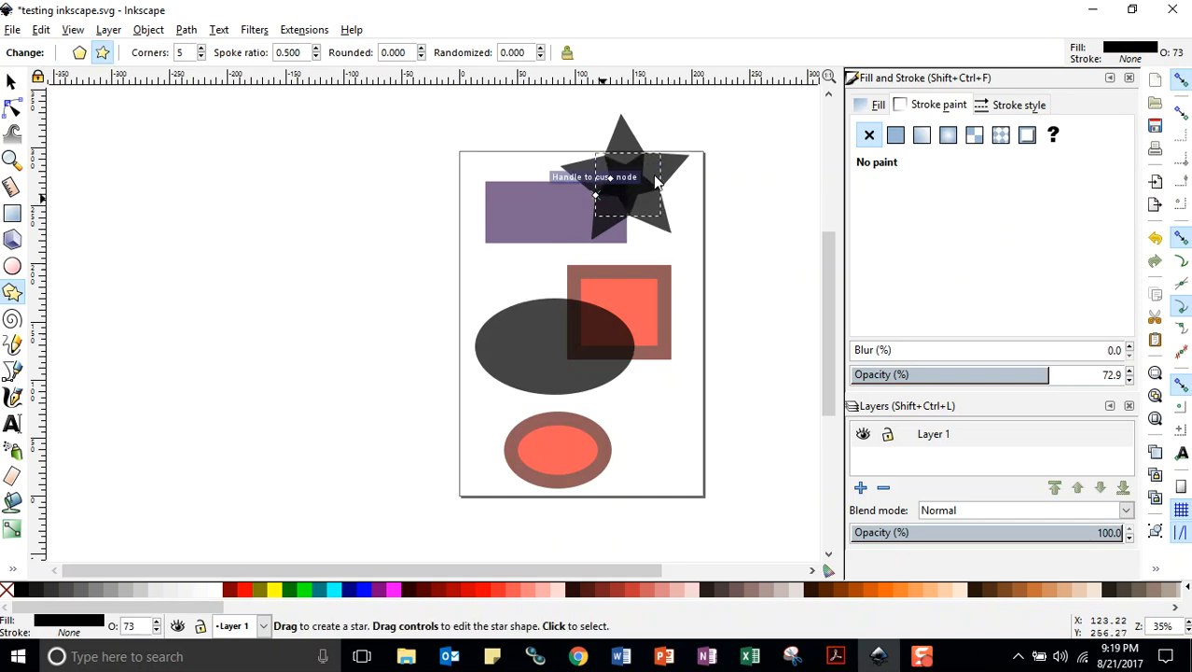
left_click_drag(625, 241, 666, 270)
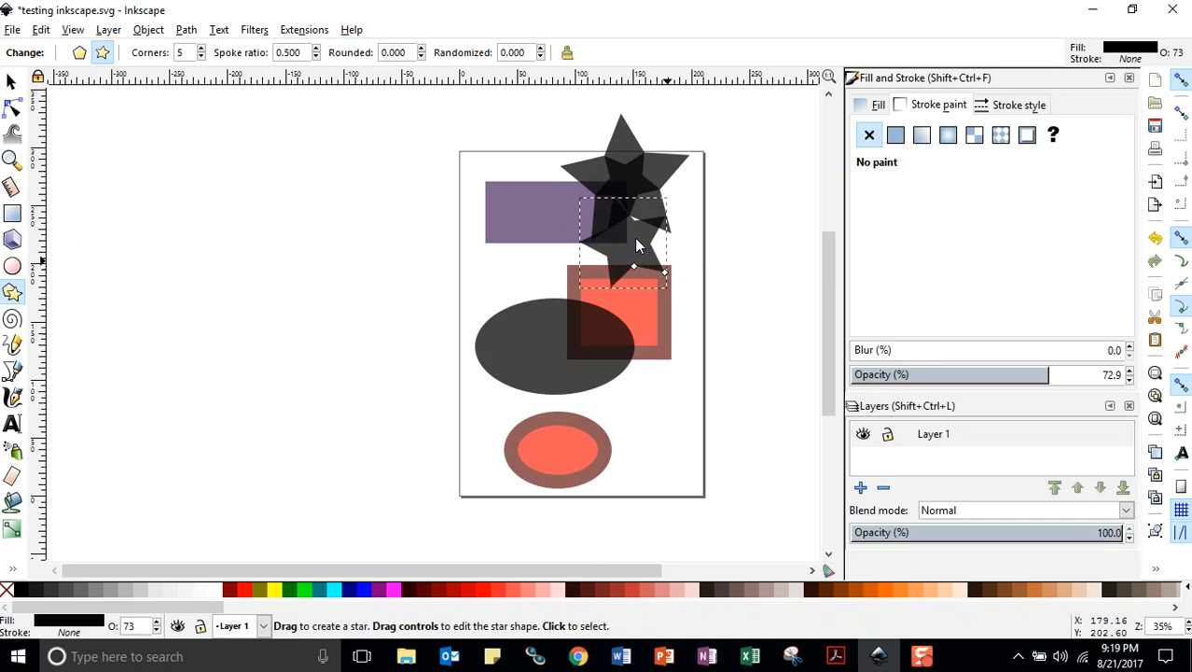
Delete the two smaller stars overlapping the large star
key("Delete")
left_click(637, 193)
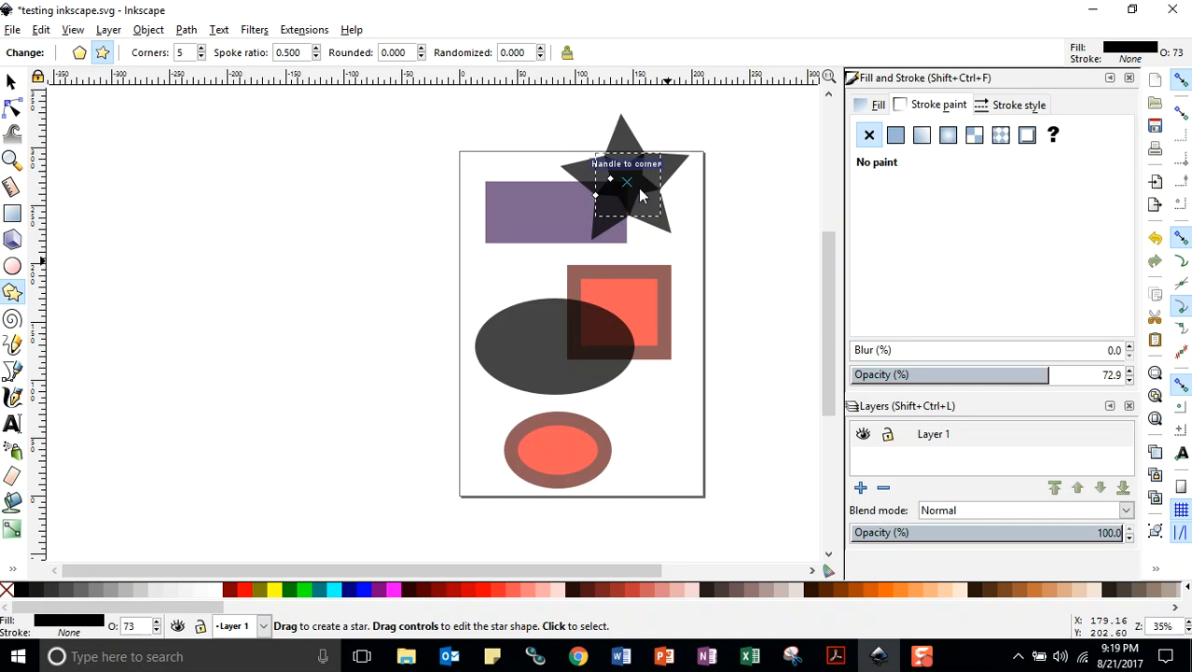
key("Delete")
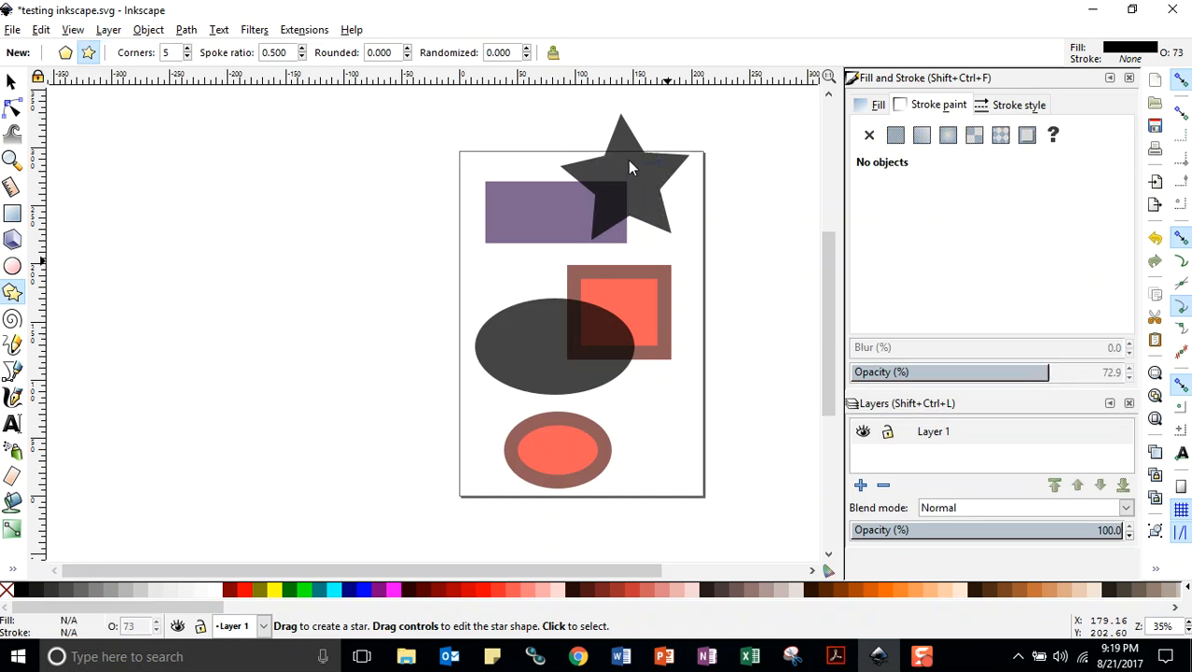
left_click(629, 168)
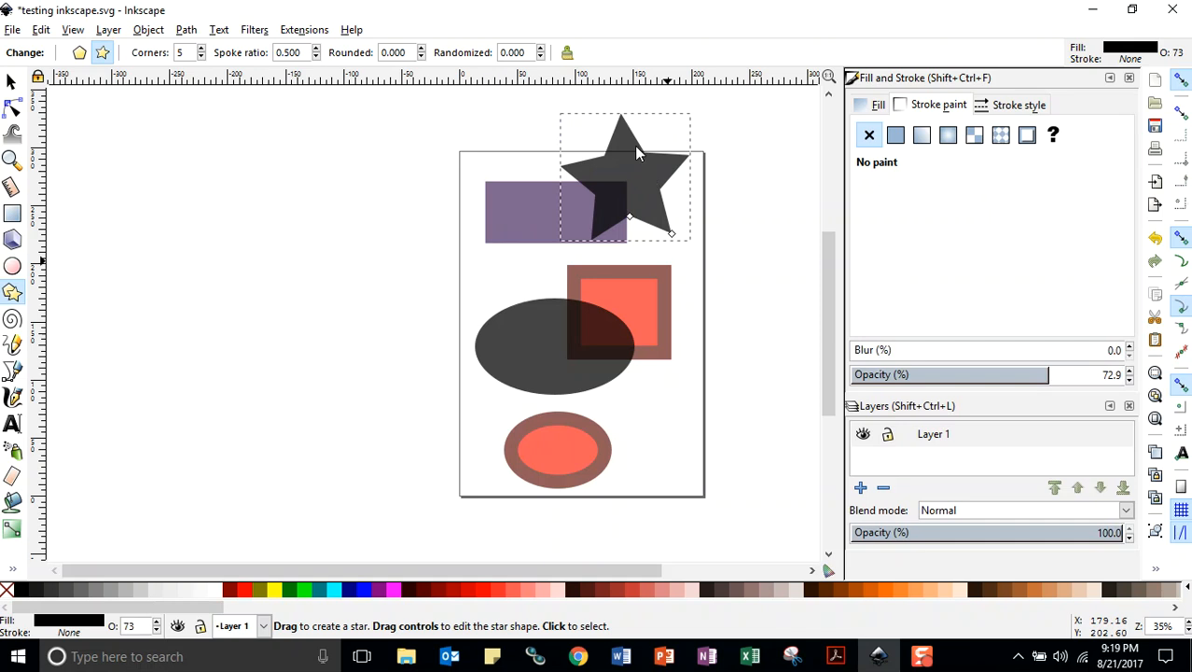
left_click_drag(634, 151, 606, 193)
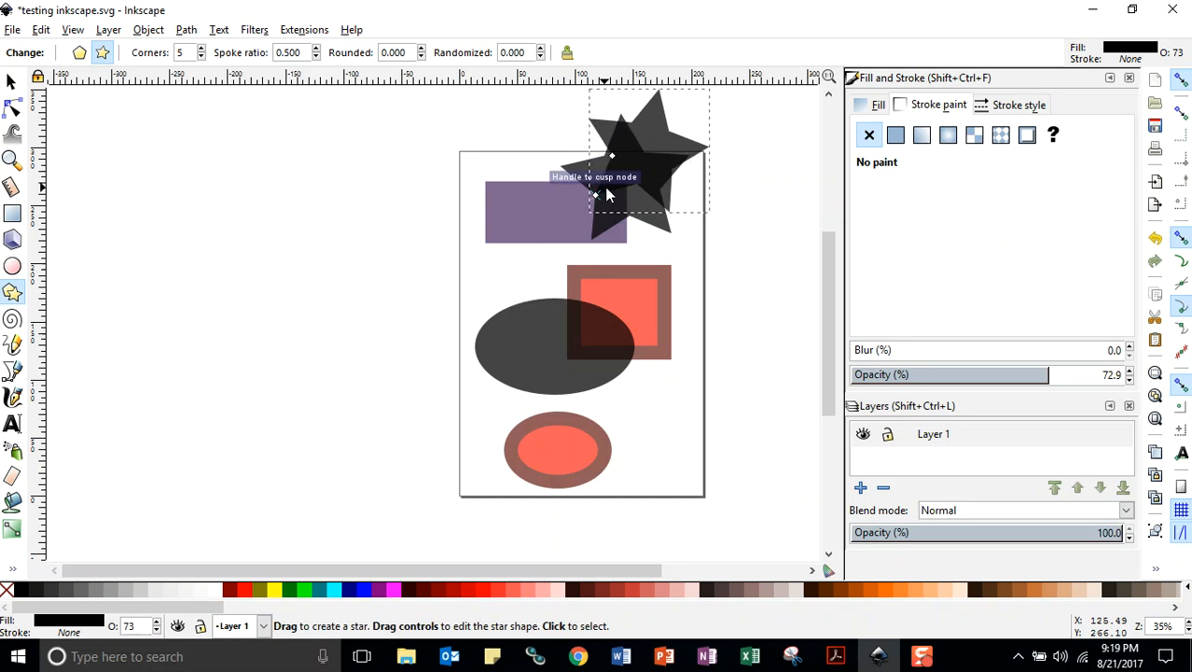
key("Delete")
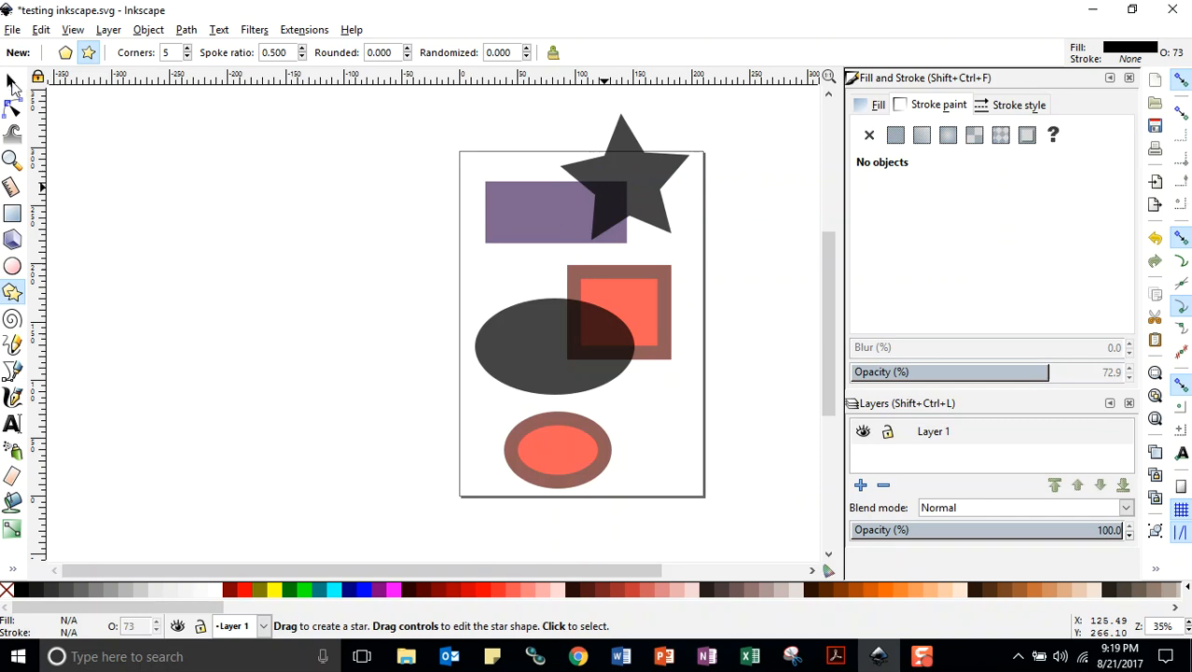
Save the document, move the star to about X 13 mm, Y 149 mm between the upper rectangle and the large ellipse, and save again
left_click(13, 31)
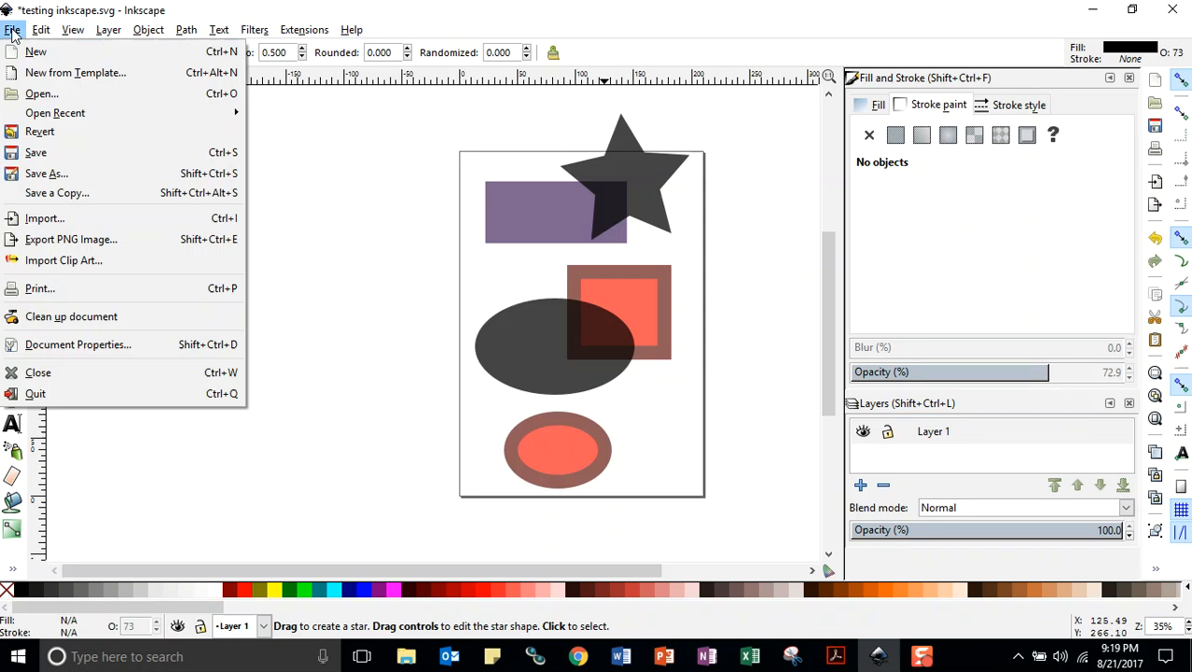
left_click(35, 154)
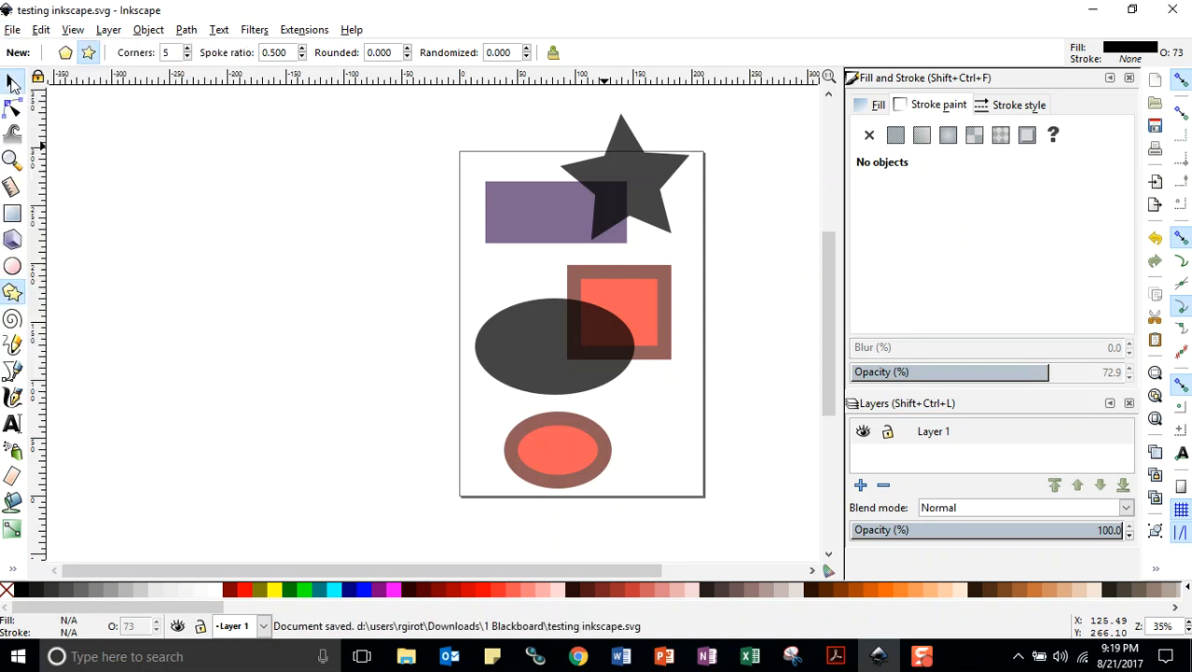
left_click(11, 82)
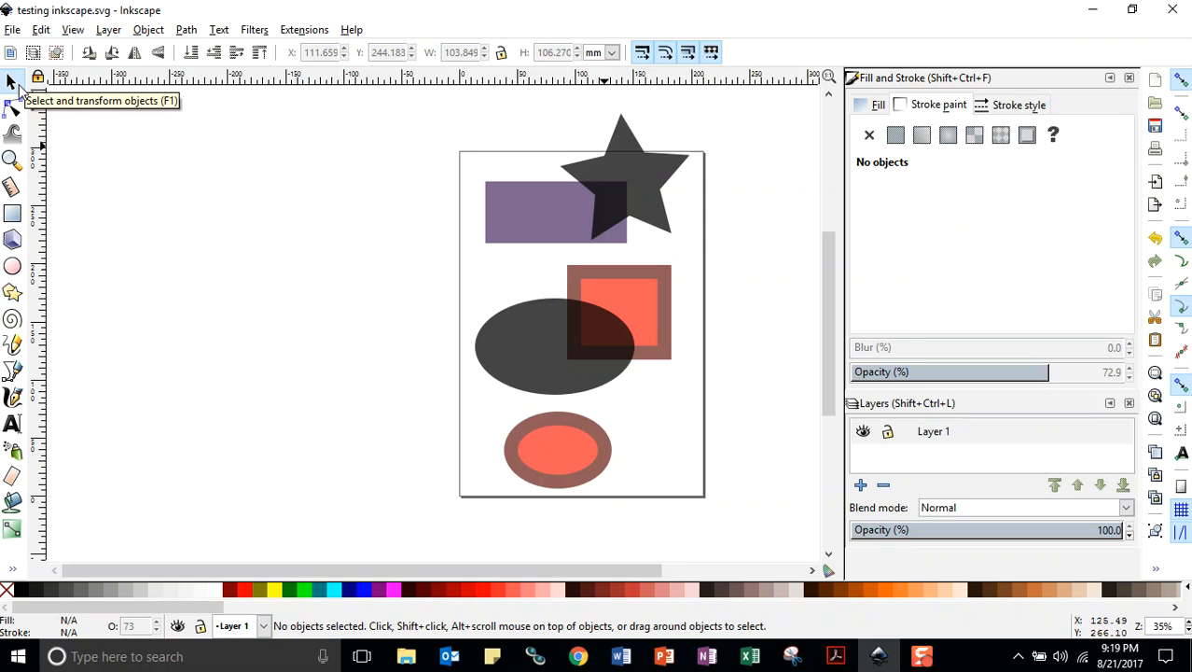
left_click_drag(640, 167, 562, 233)
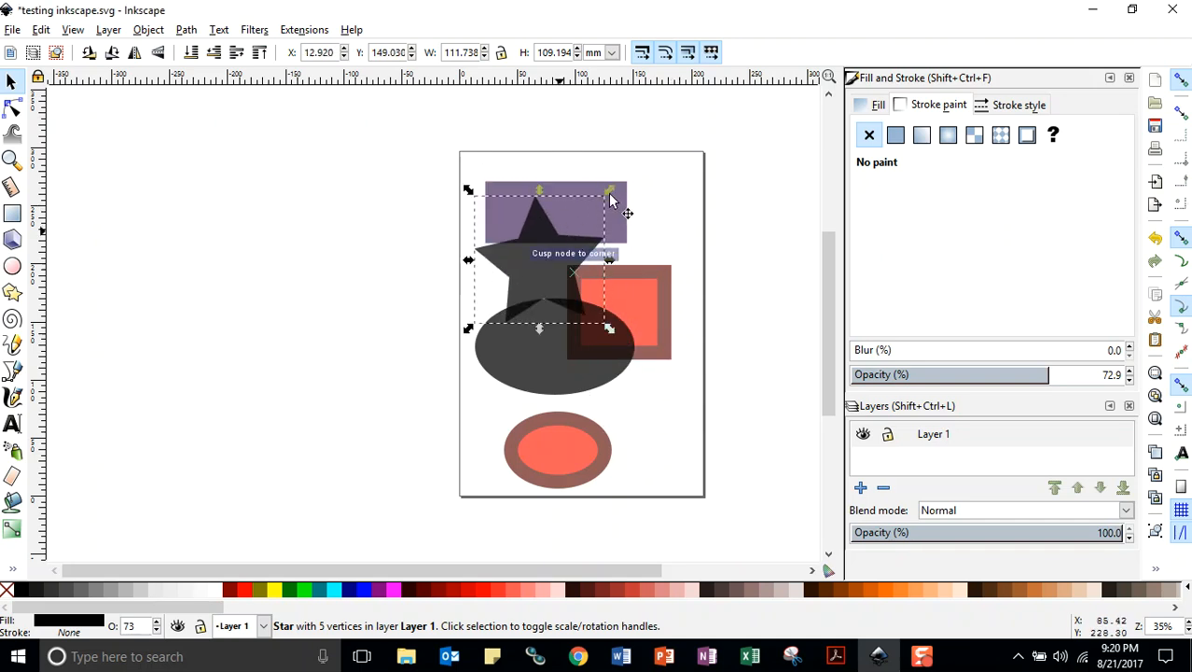
key("Escape")
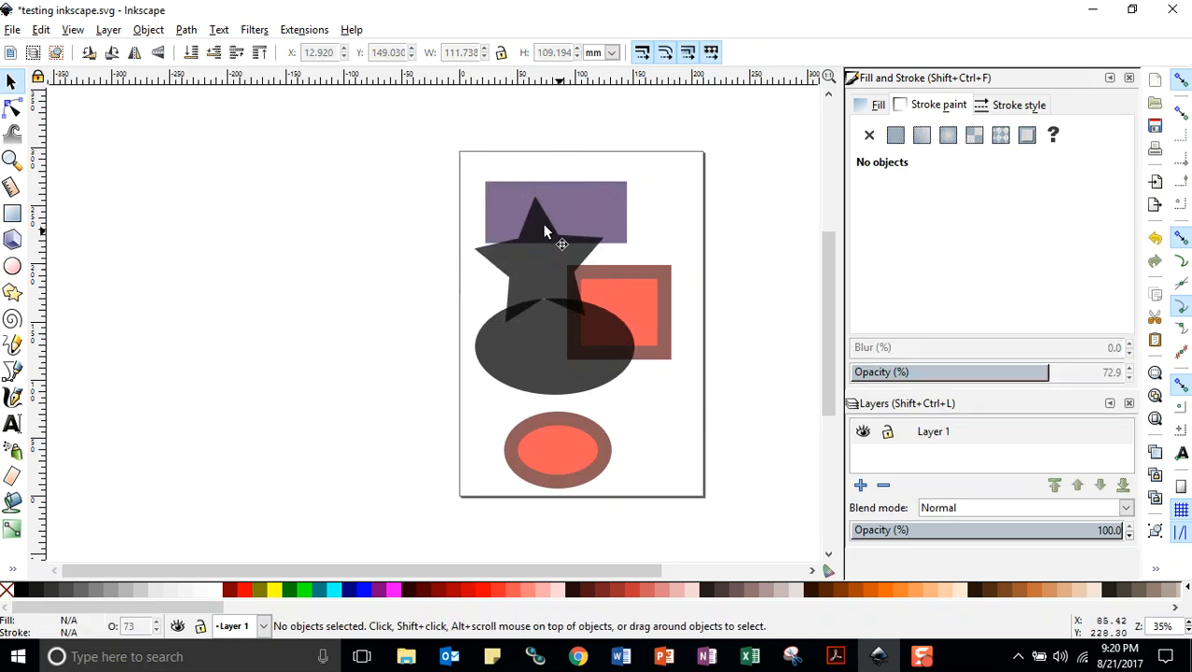
left_click(12, 28)
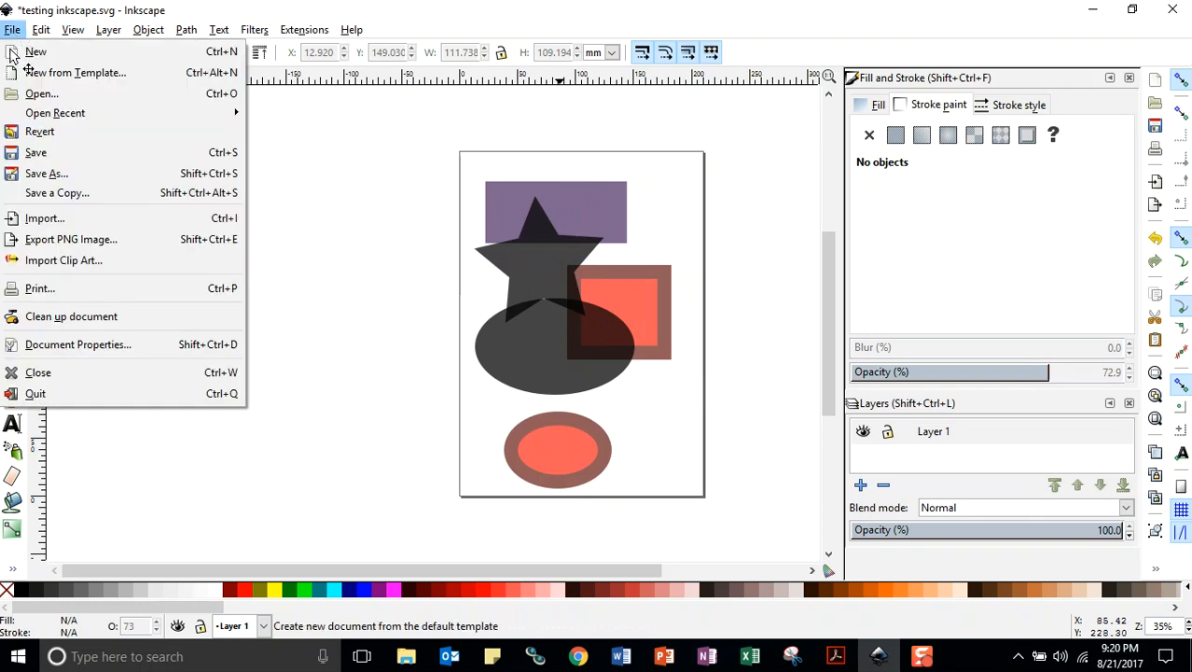
left_click(26, 157)
left_click(536, 236)
key("Escape")
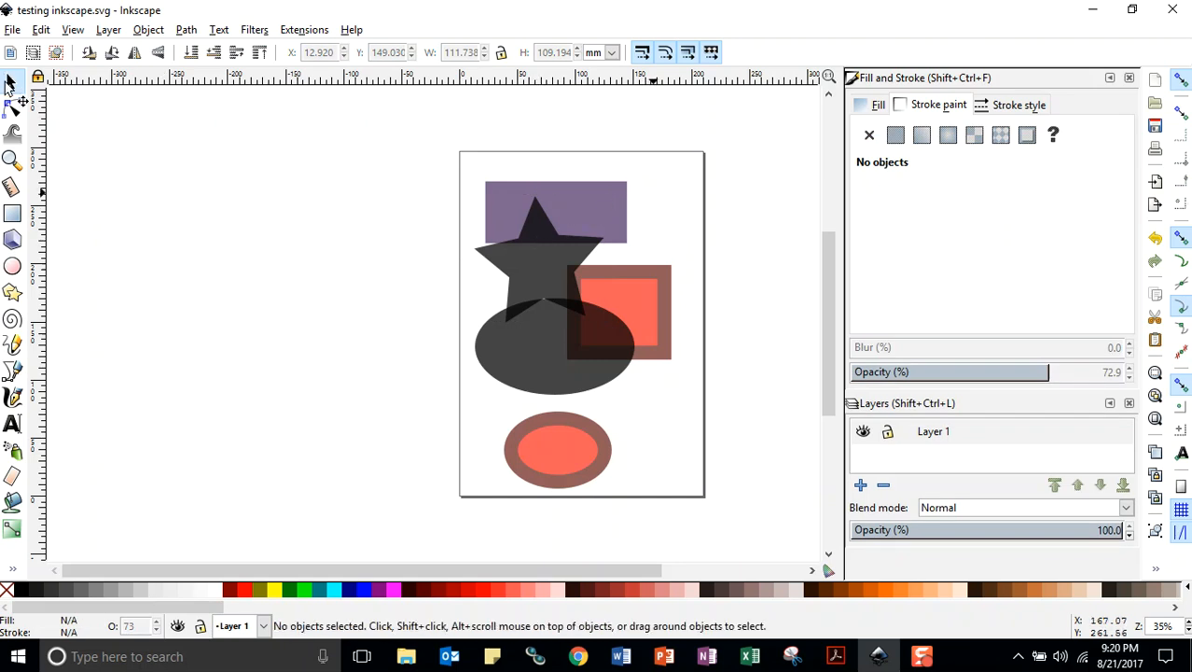
left_click(12, 29)
left_click(35, 152)
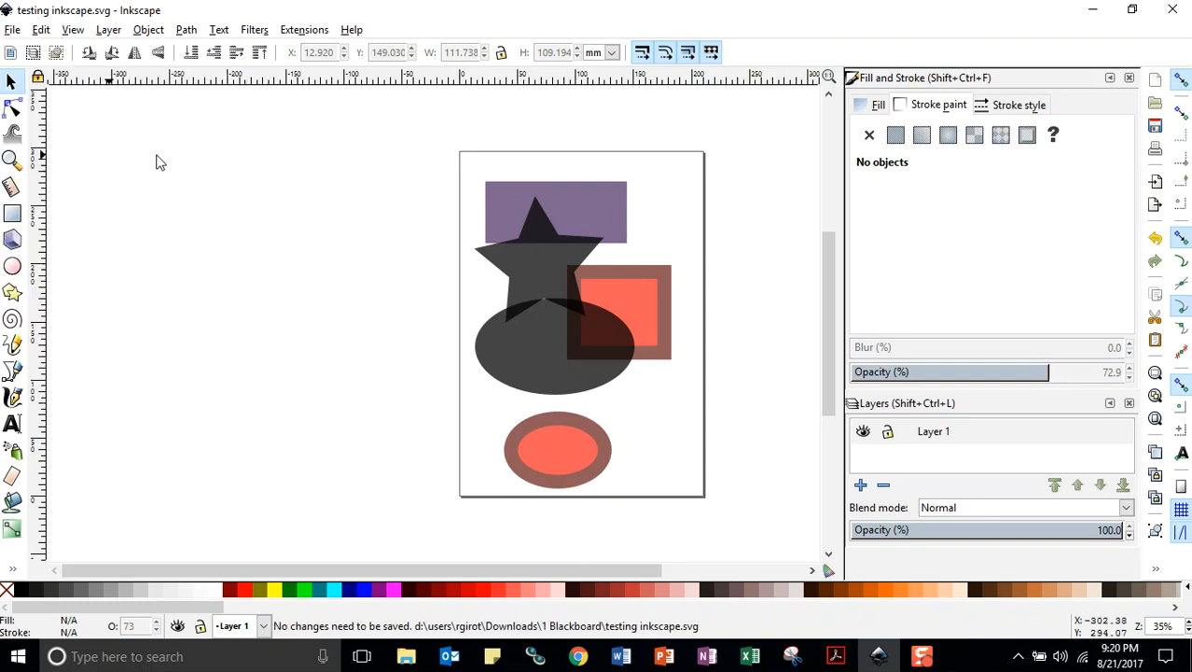
left_click(612, 194)
key("Escape")
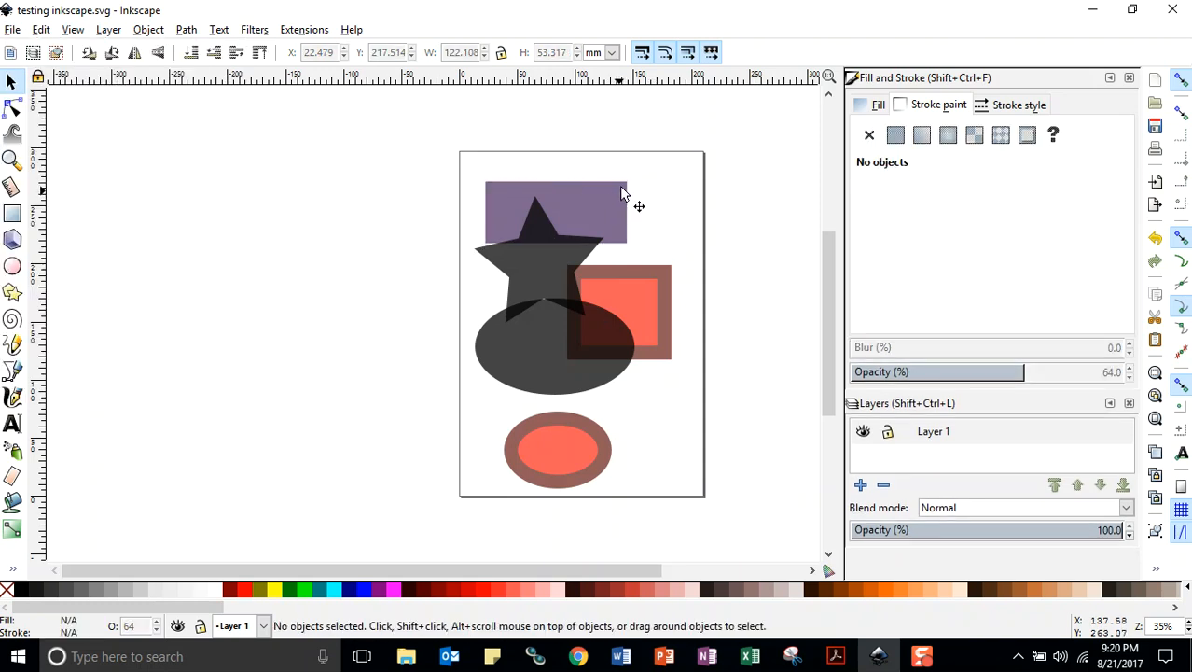
left_click(12, 29)
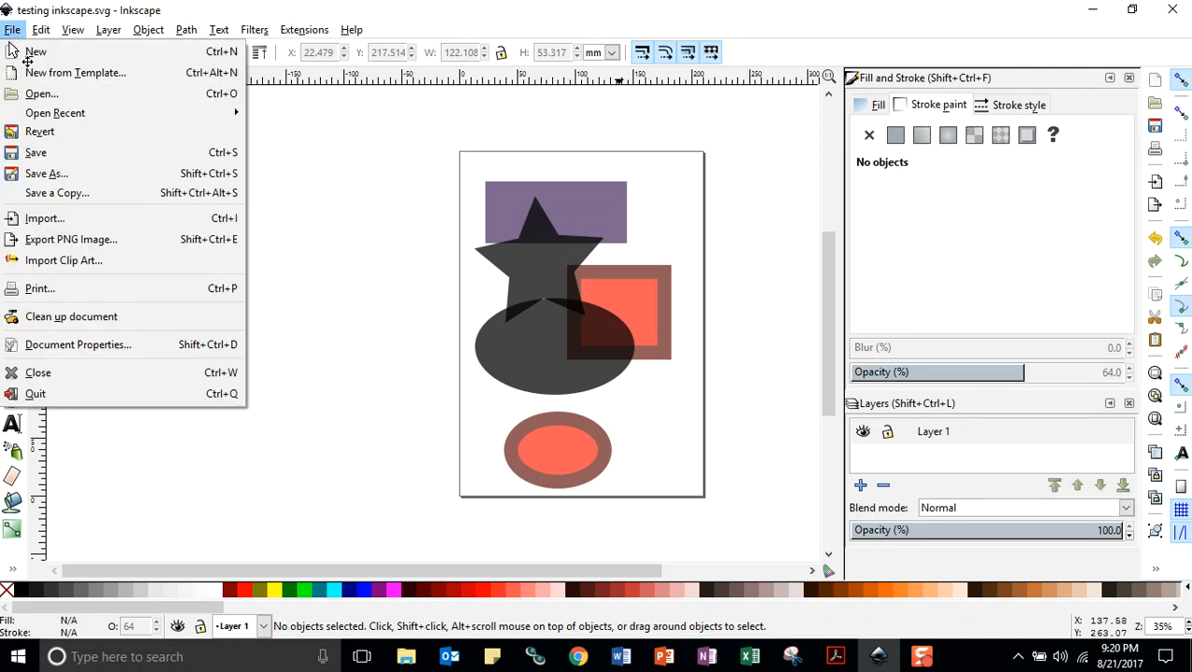
left_click(36, 152)
left_click(633, 180)
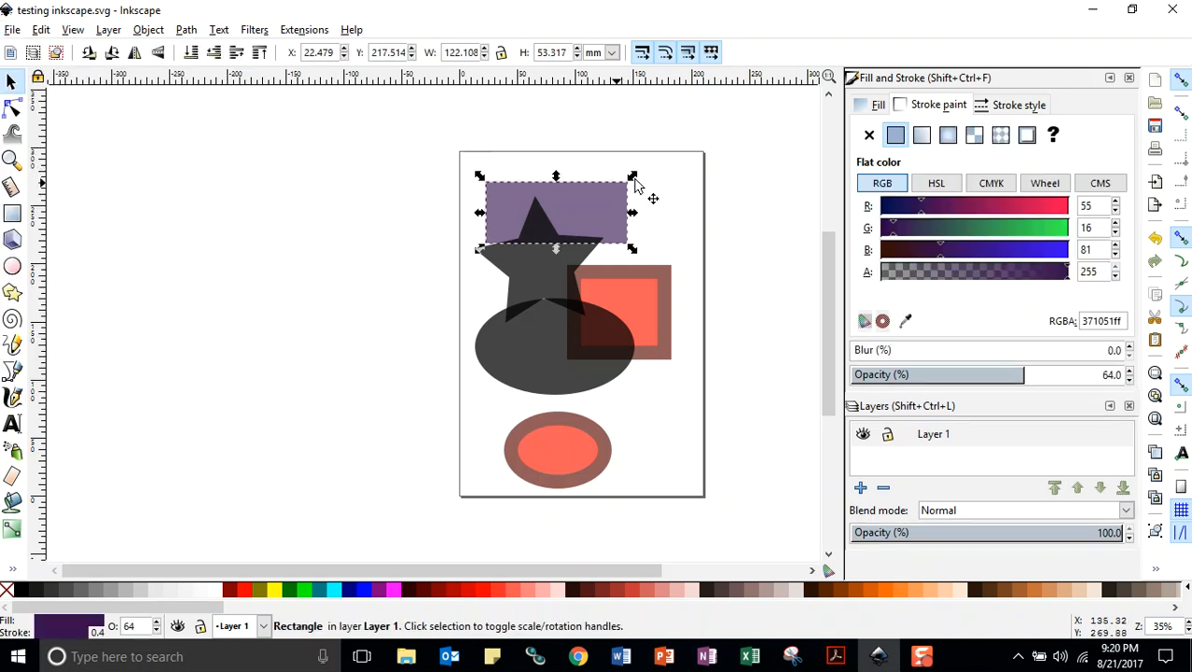
key("Escape")
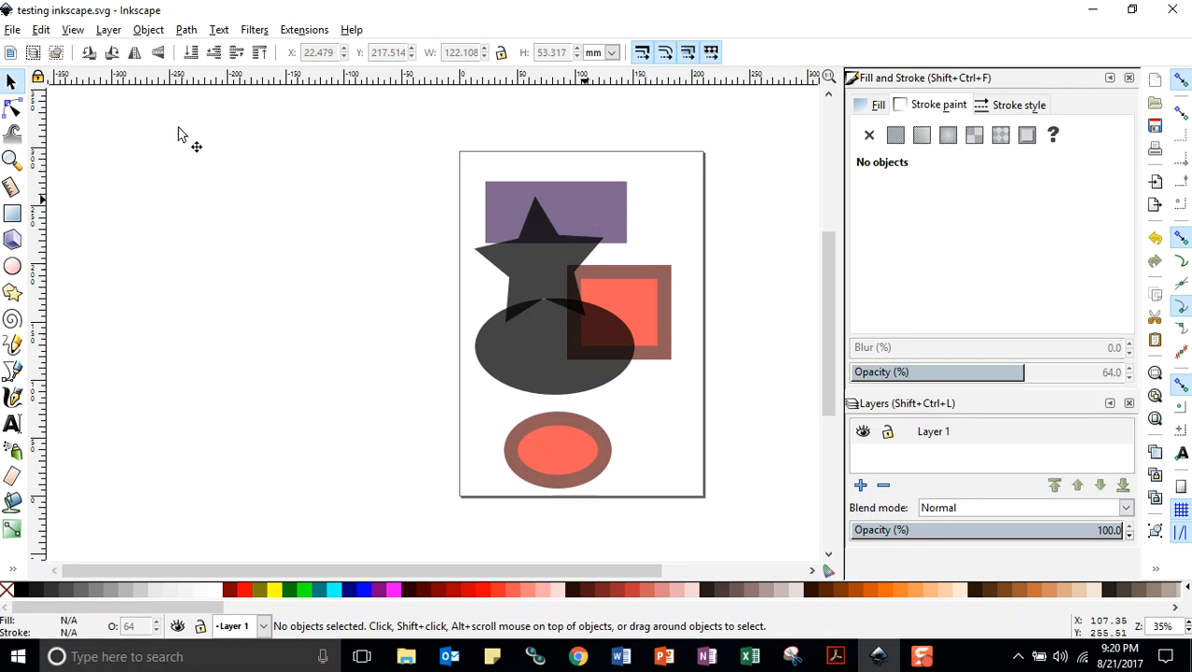
left_click(12, 30)
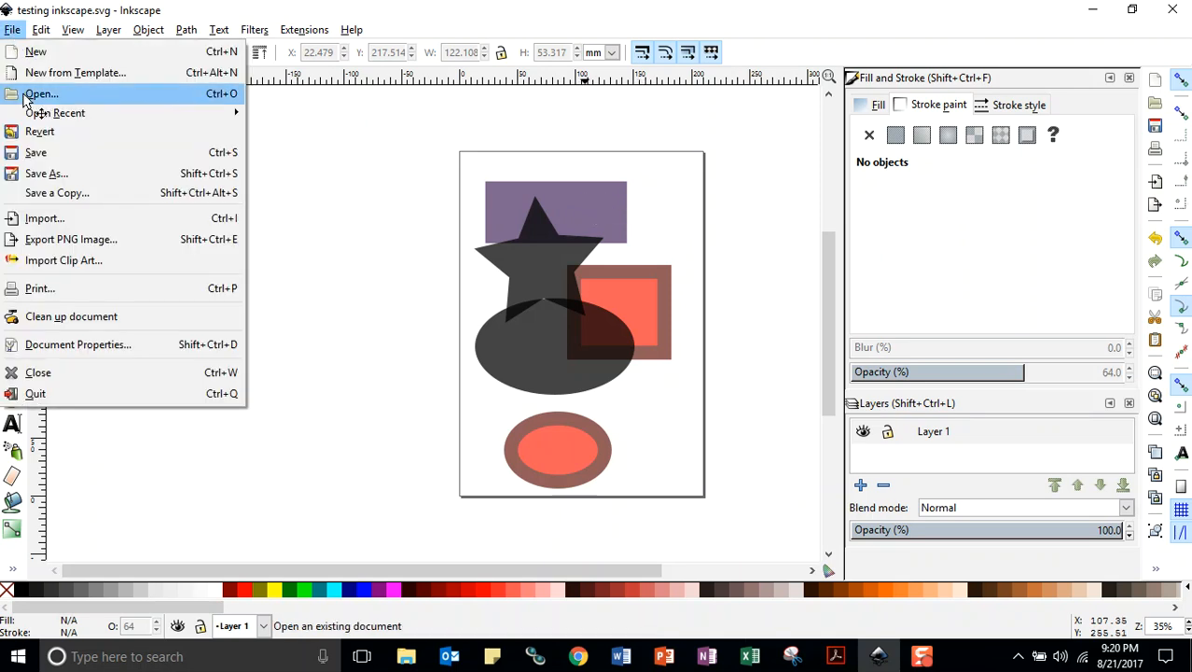
left_click(36, 152)
Enlarge the upper rectangle proportionally from its lower-left corner to about 129 mm wide and 56 mm high, and deselect it
left_click(621, 190)
left_click_drag(634, 171, 721, 175)
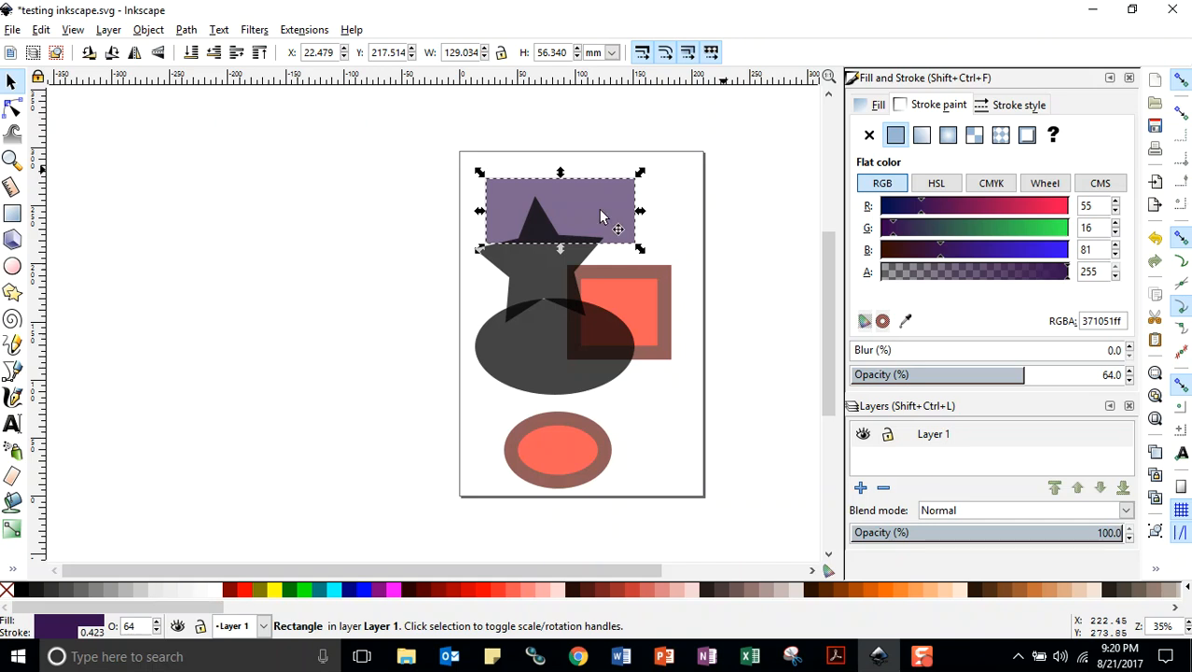
left_click(642, 252)
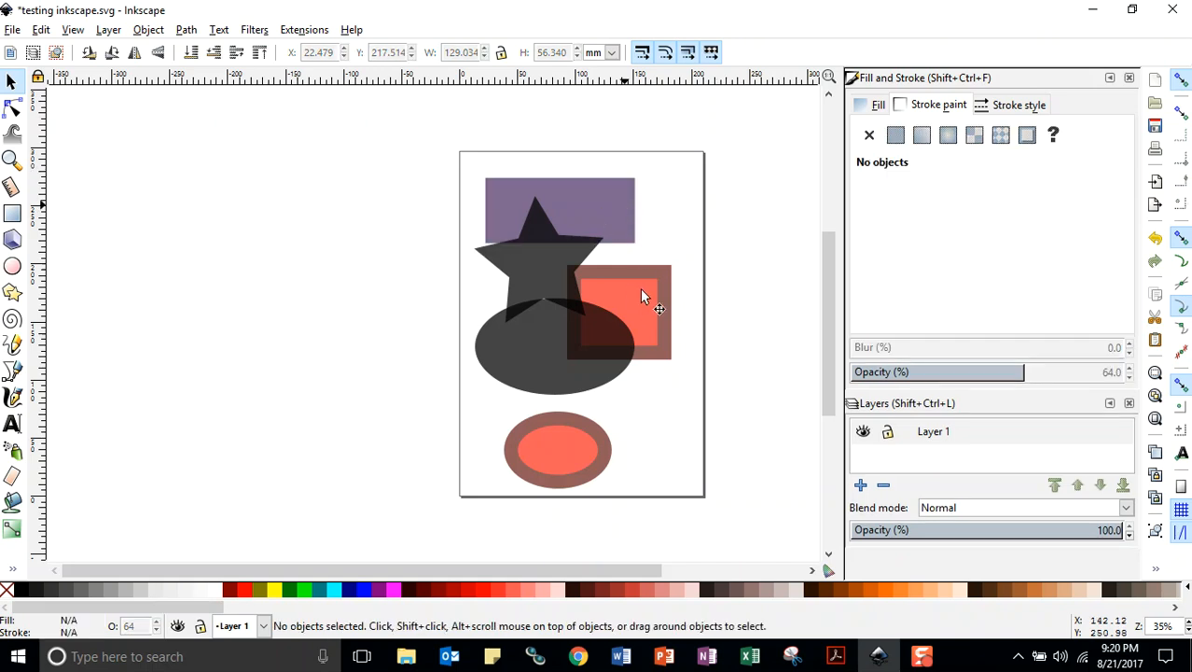
left_click(13, 32)
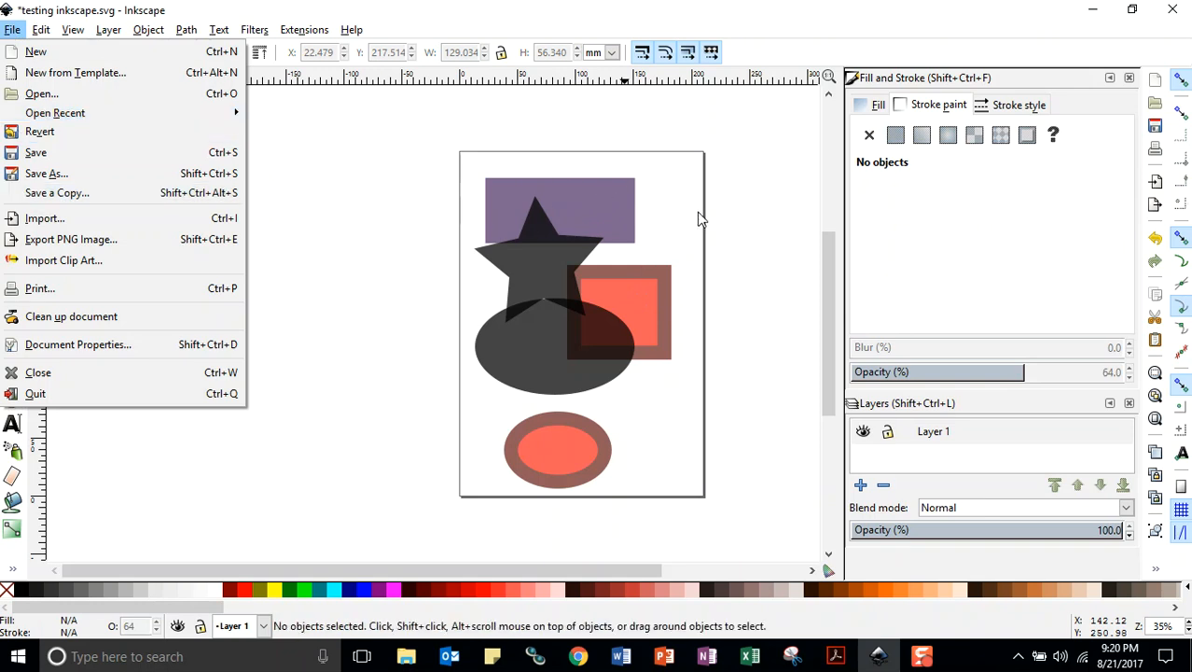
left_click(671, 246)
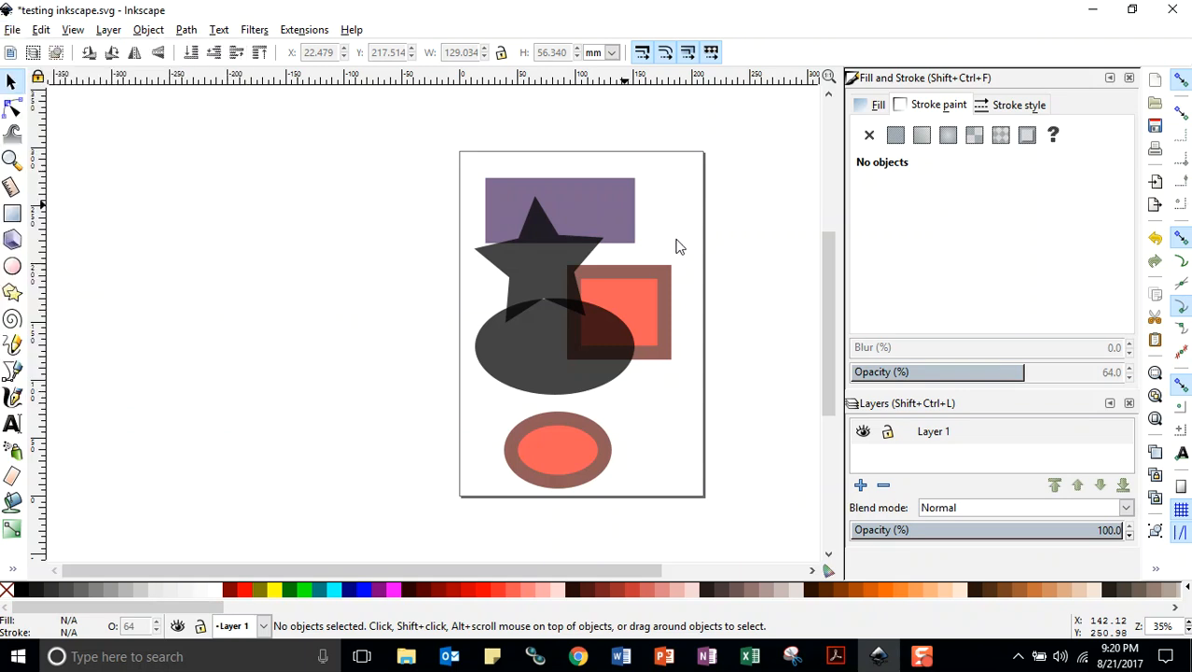